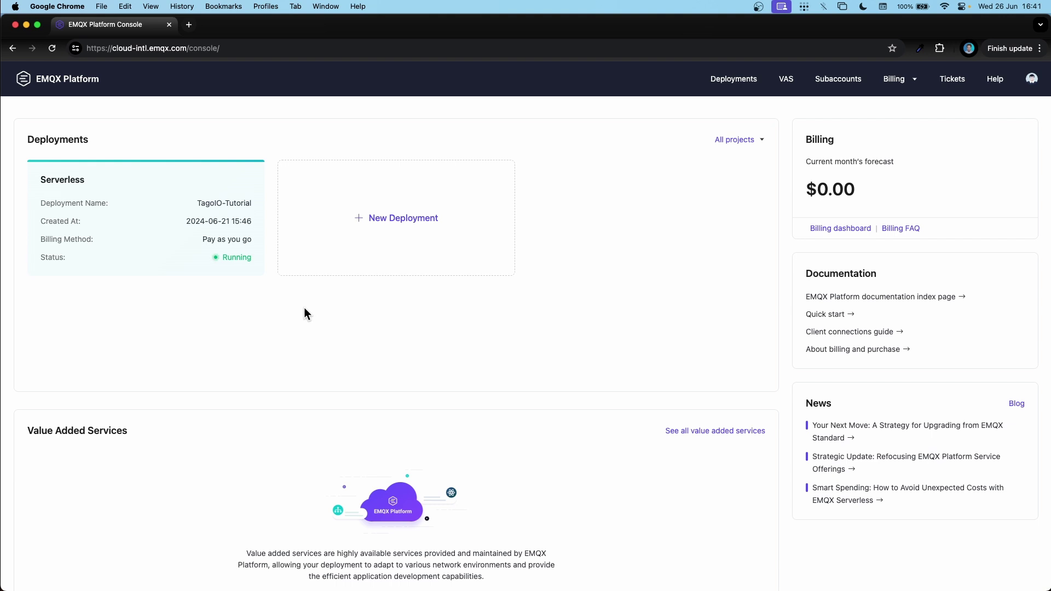
# Add an authentication credential for username tagoio, with its password, in the TagoIO-Tutorial deployment.
pyautogui.click(168, 201)
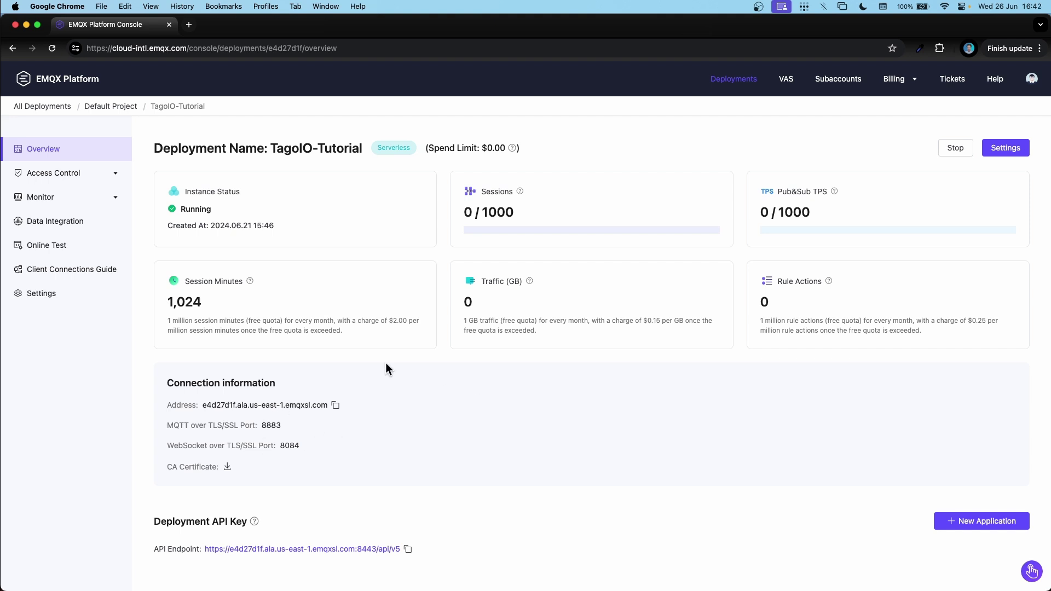
pyautogui.click(63, 174)
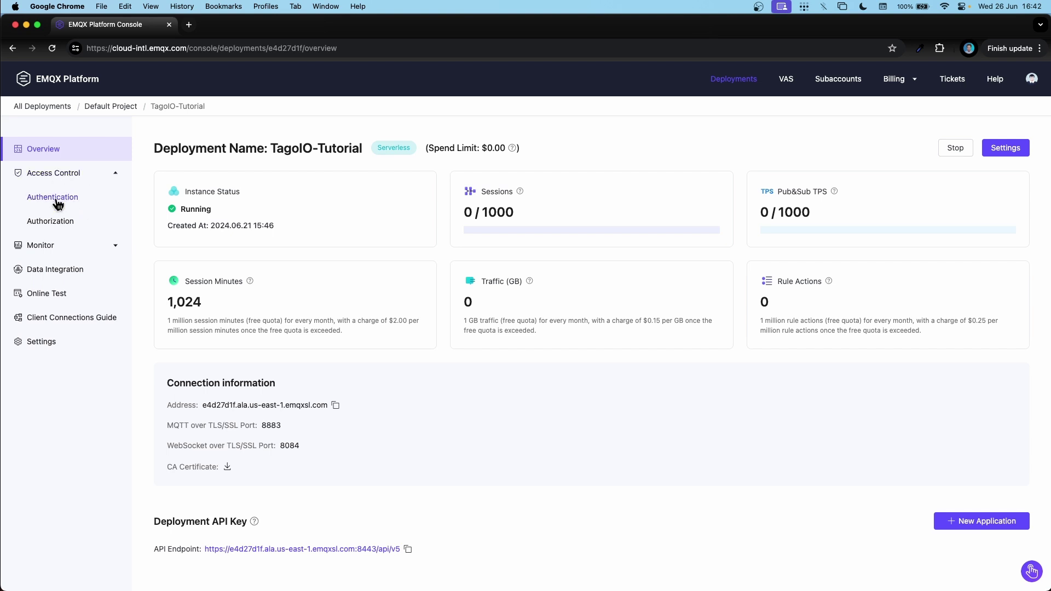
pyautogui.click(58, 202)
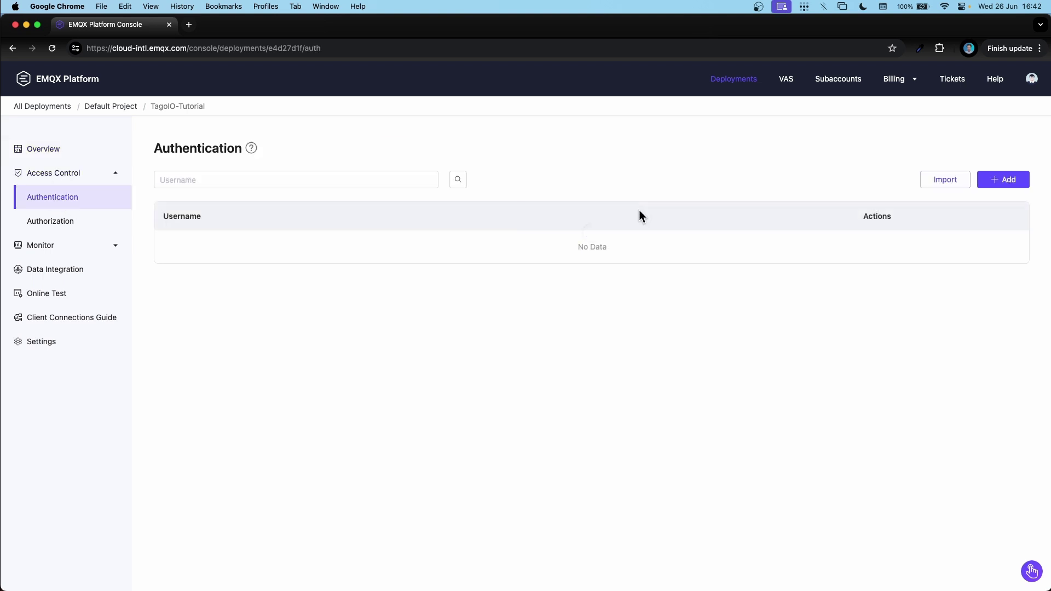
pyautogui.click(1009, 182)
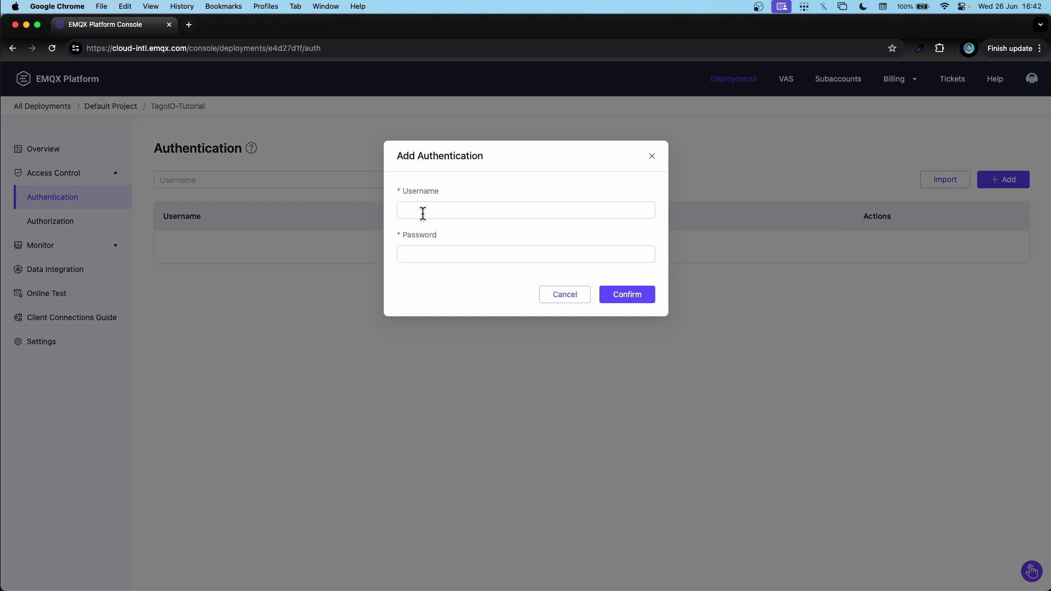
pyautogui.click(423, 213)
pyautogui.write('tagoio')
pyautogui.press('Tab')
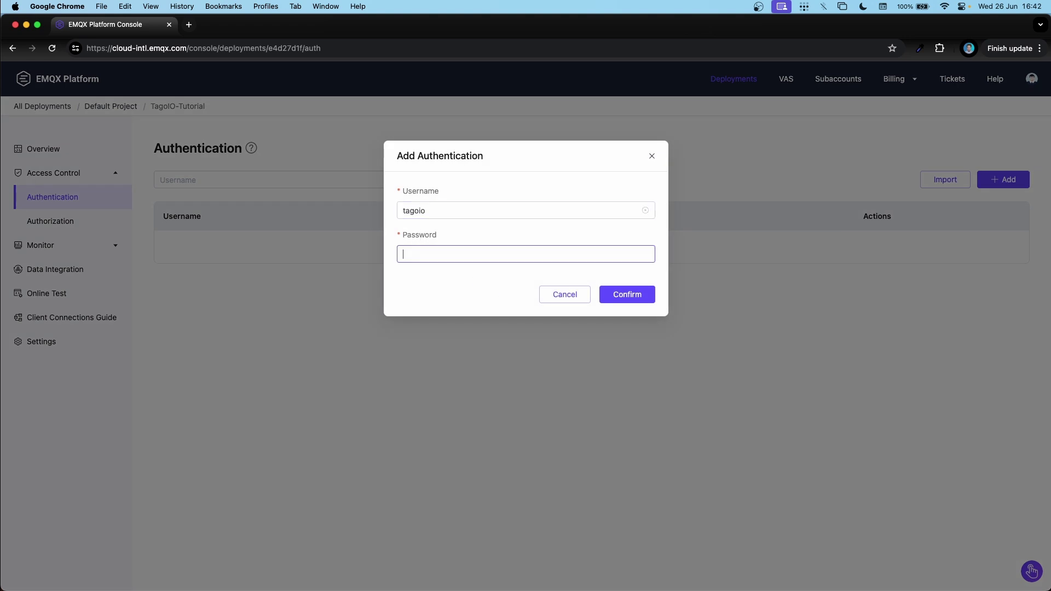
pyautogui.write('12345')
pyautogui.click(626, 296)
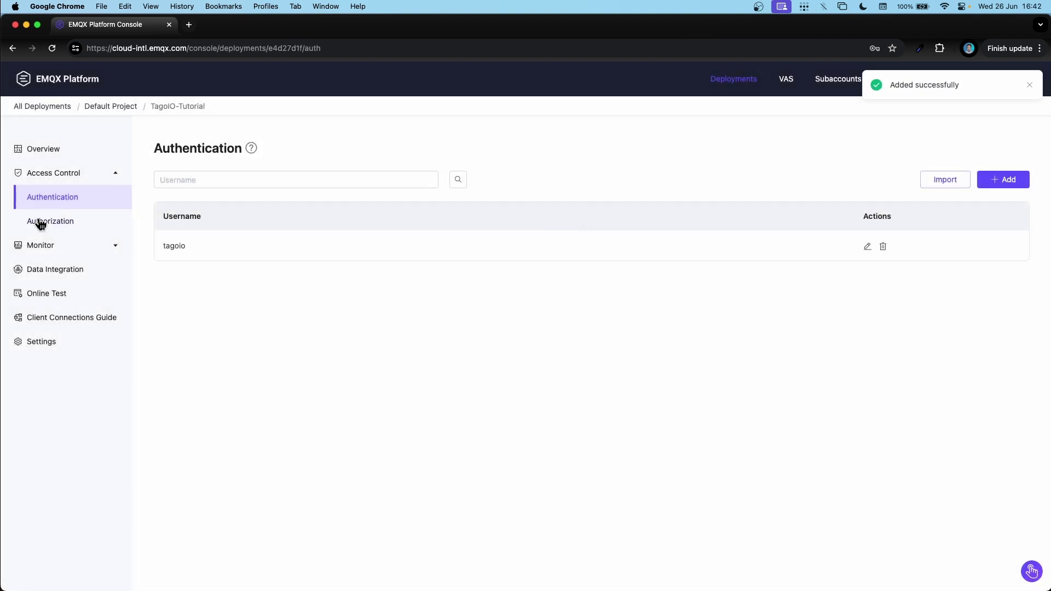
# Add a username authorization rule letting tagoio publish and subscribe on /device/#, then return to Overview.
pyautogui.click(42, 221)
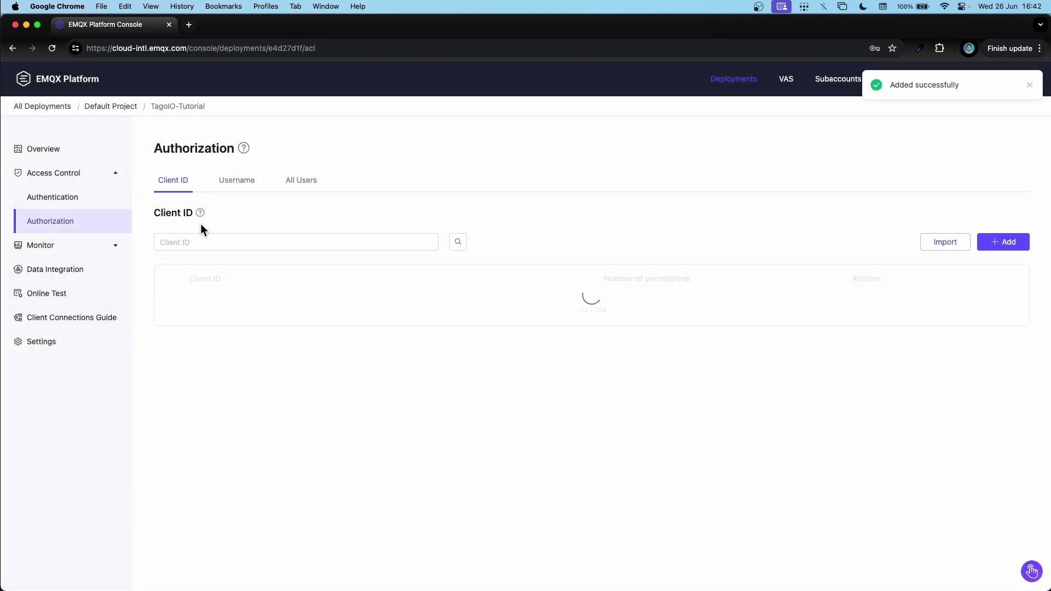
pyautogui.click(237, 185)
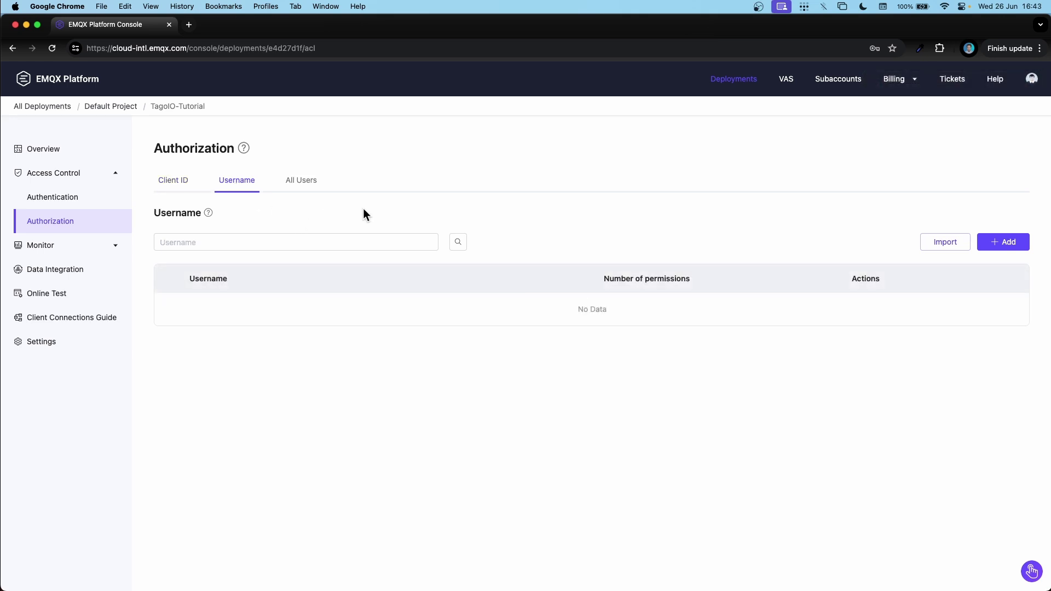
pyautogui.click(1004, 243)
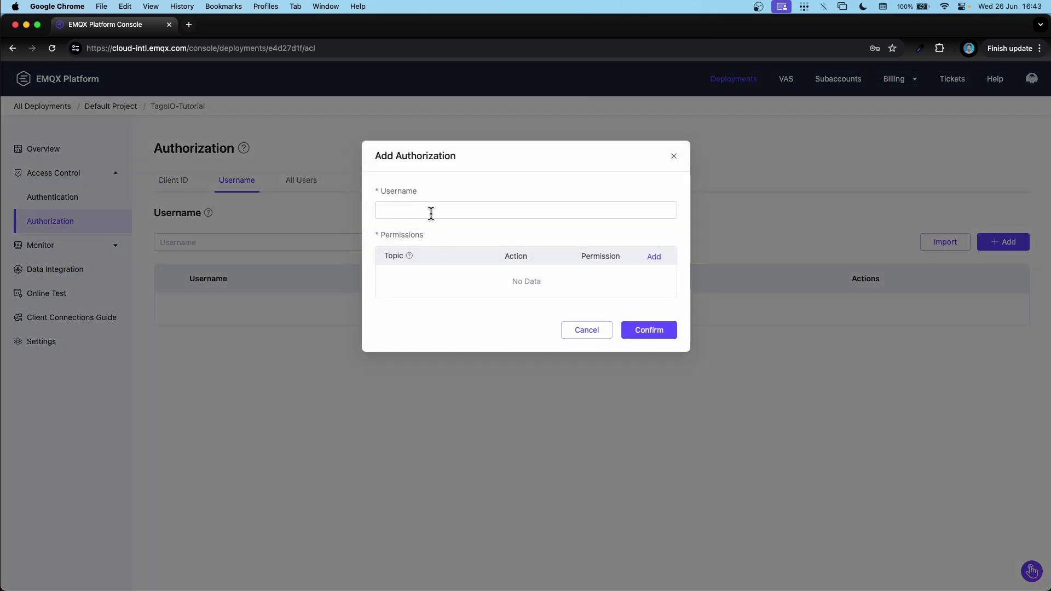
pyautogui.click(431, 211)
pyautogui.write('tagoio')
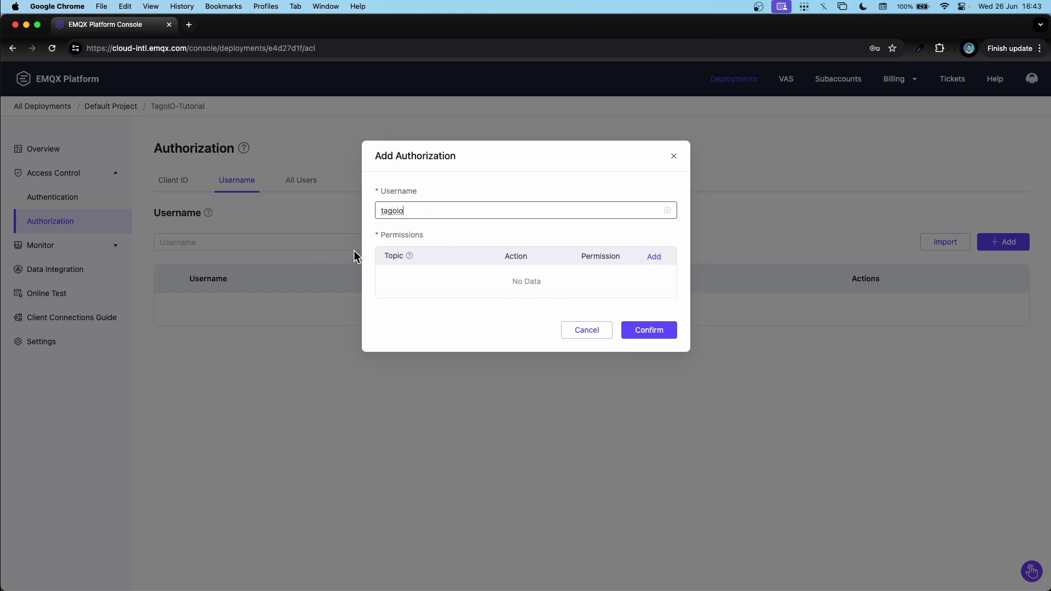
pyautogui.click(660, 261)
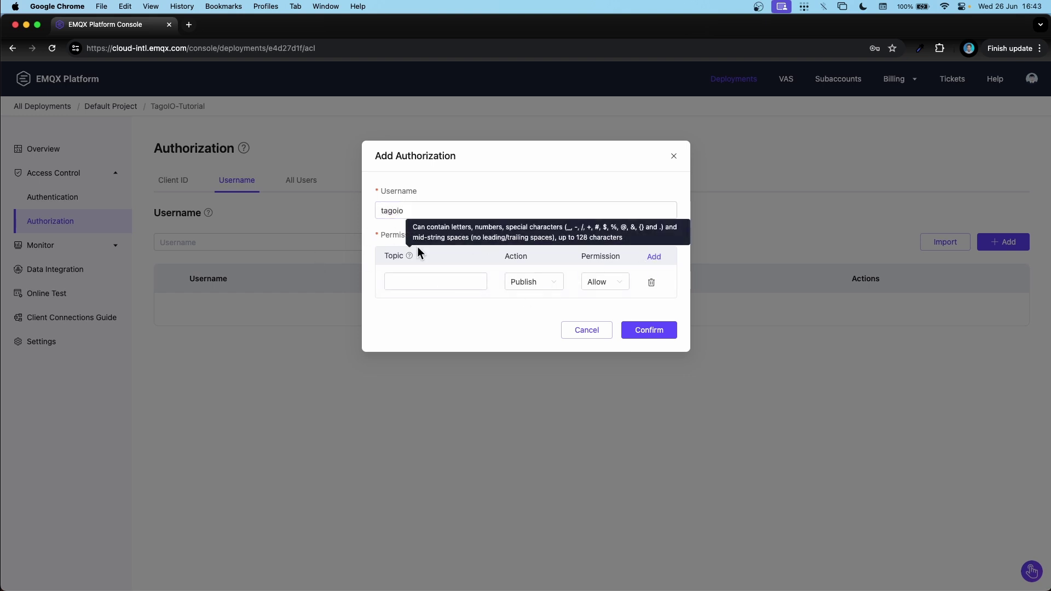
pyautogui.click(434, 281)
pyautogui.write('/')
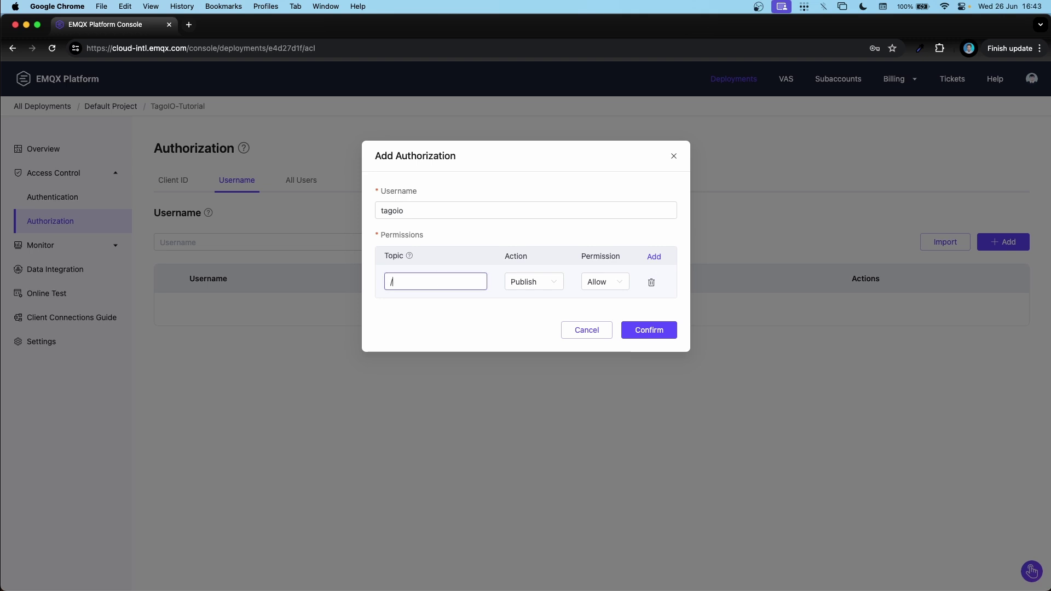
pyautogui.write('device/#')
pyautogui.click(530, 288)
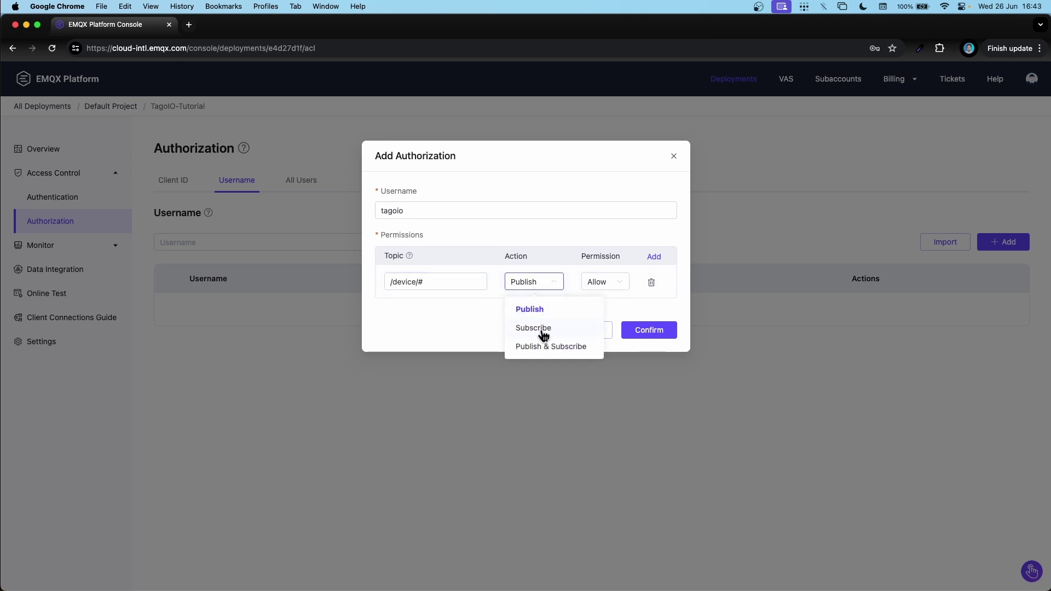
pyautogui.click(525, 351)
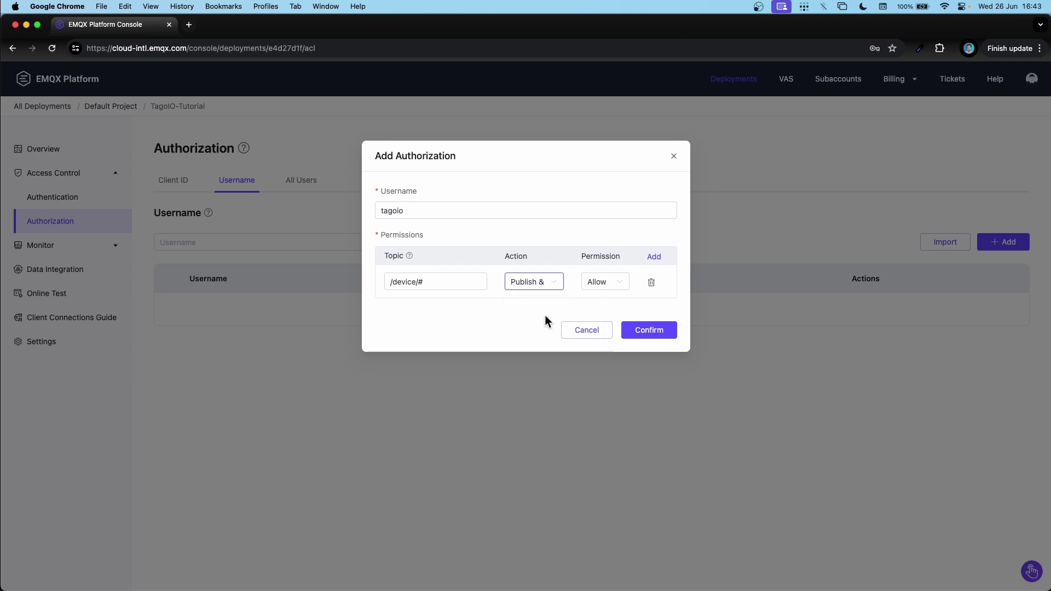
pyautogui.click(646, 332)
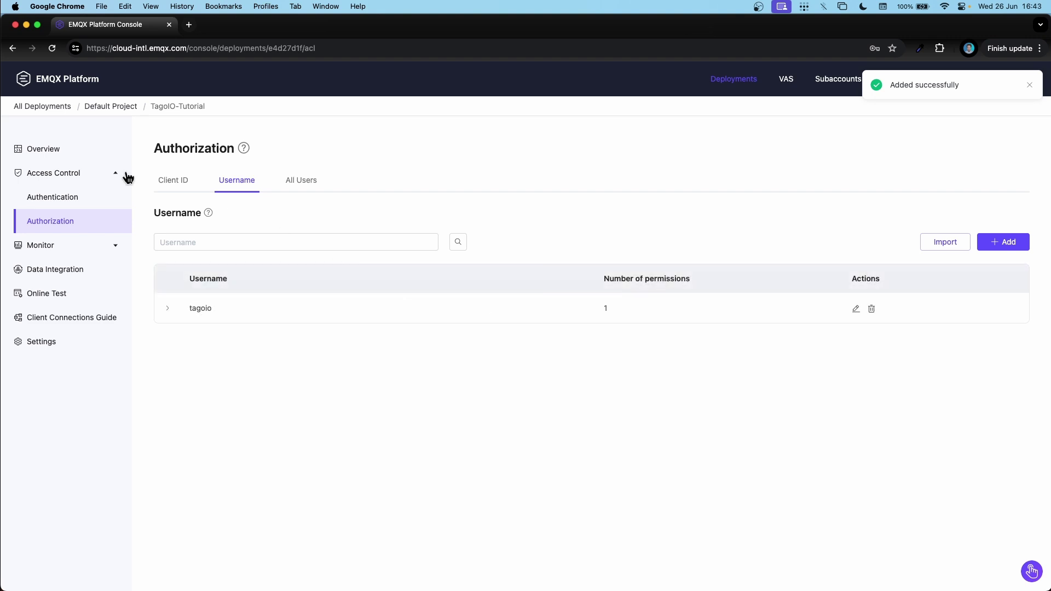
pyautogui.click(37, 148)
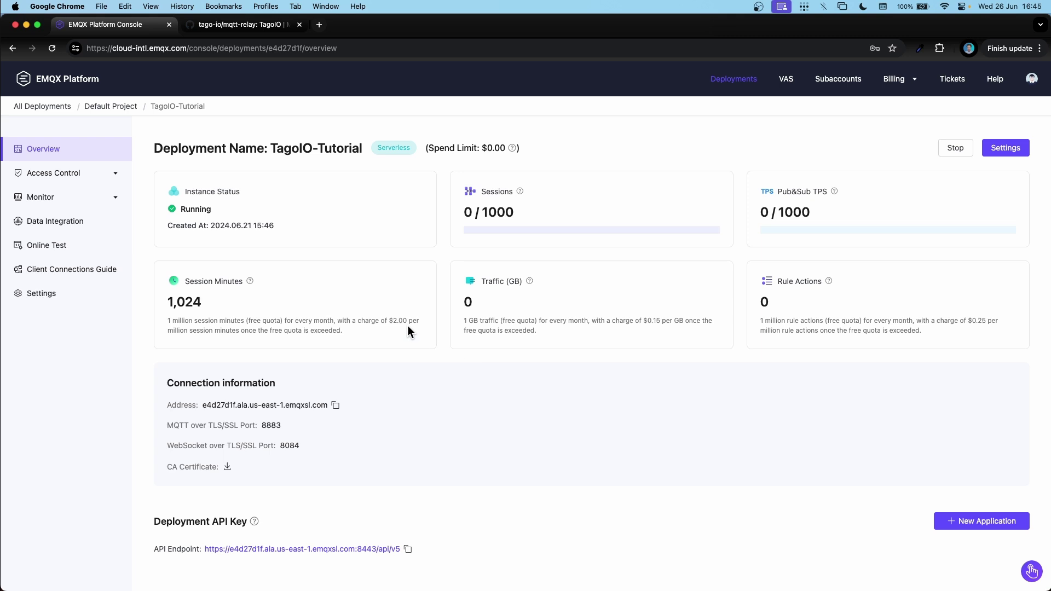
# From the tago-io/mqtt-relay Releases page, download the 1.2.1 asset tagoio-relay-mac-arm64.tar.gz.
pyautogui.click(231, 23)
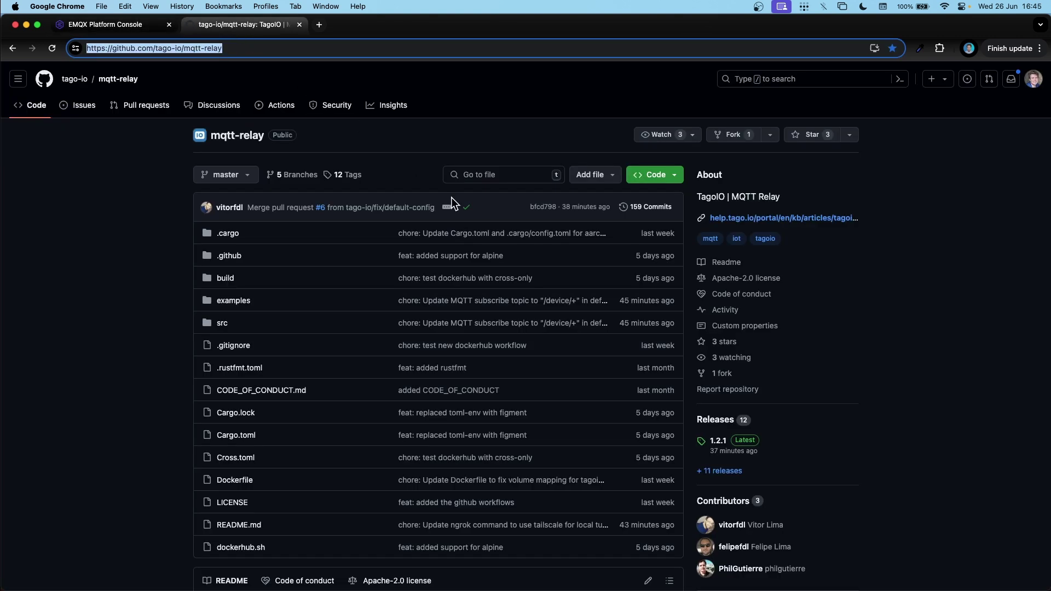
pyautogui.moveTo(222, 48); pyautogui.dragTo(87, 49)
pyautogui.moveTo(156, 48); pyautogui.dragTo(223, 48)
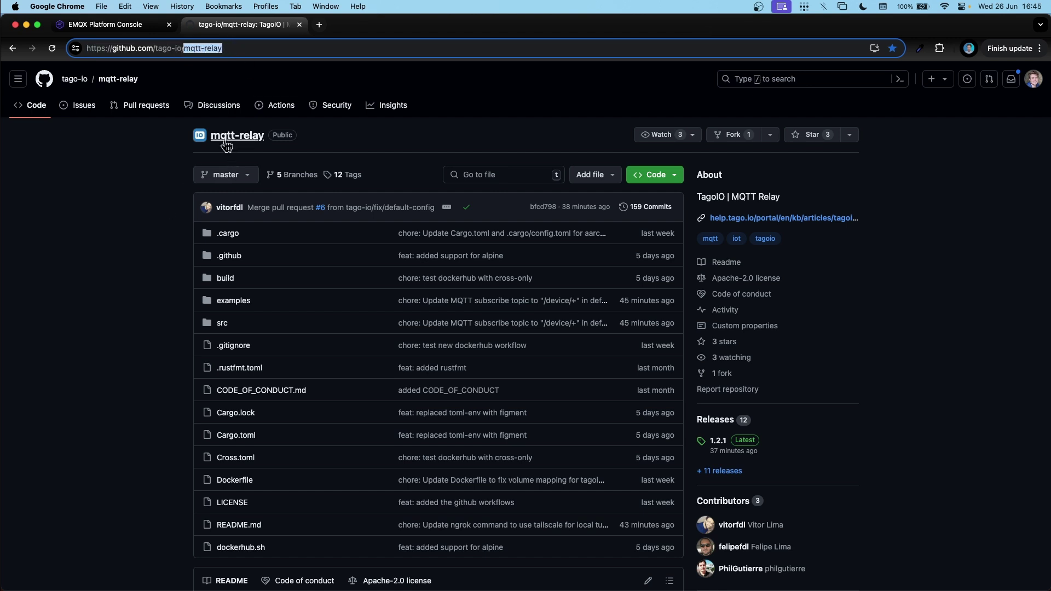
pyautogui.click(719, 423)
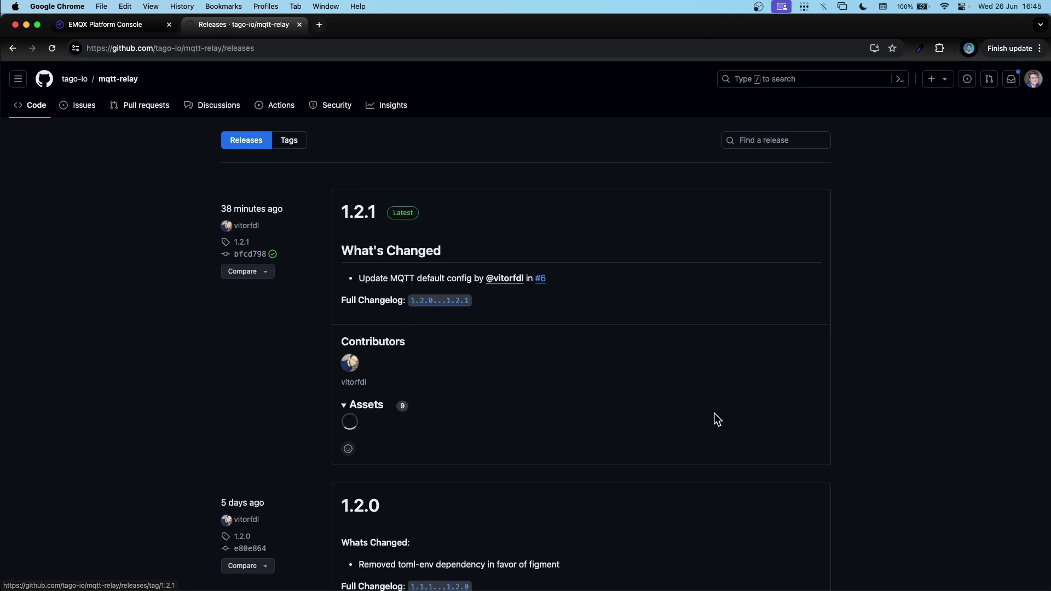
pyautogui.scroll(-5, 570, 372)
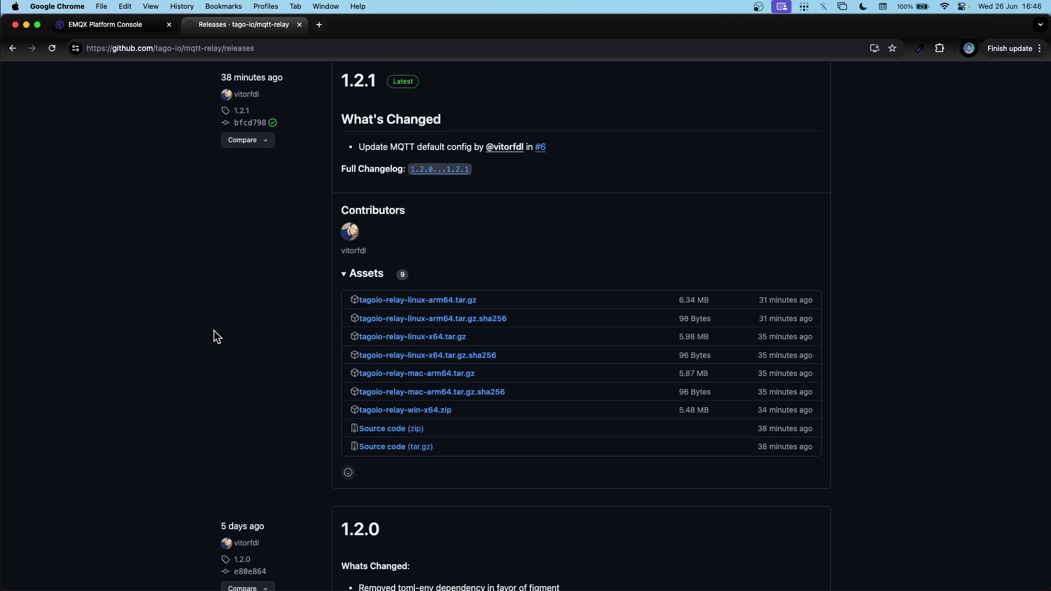
pyautogui.click(436, 378)
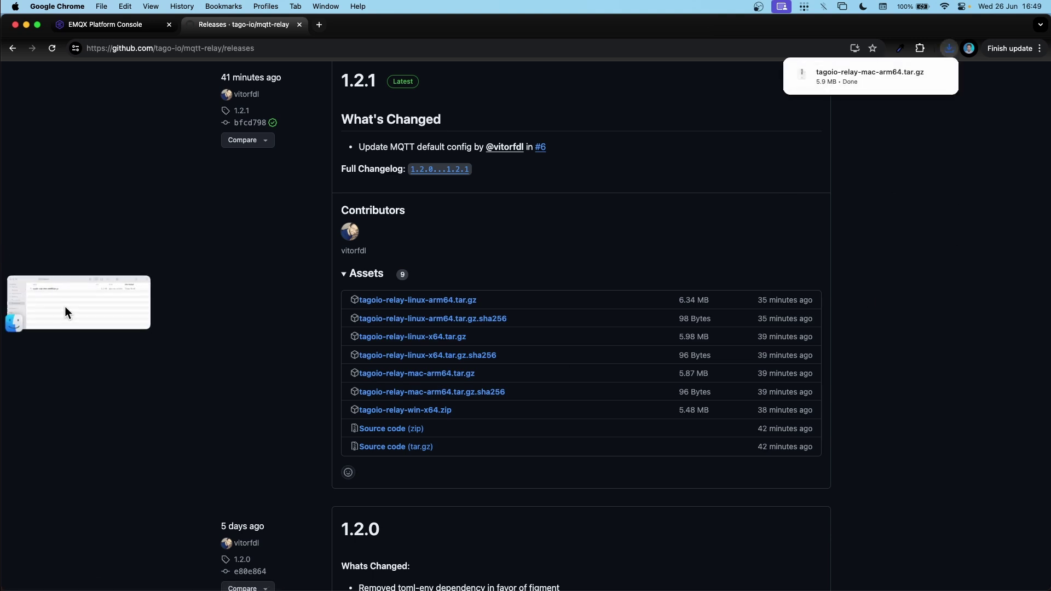
# Extract the relay .tar.gz in Downloads and run the resulting 14.1 MB tagoio-relay executable.
pyautogui.click(65, 309)
pyautogui.doubleClick(445, 271)
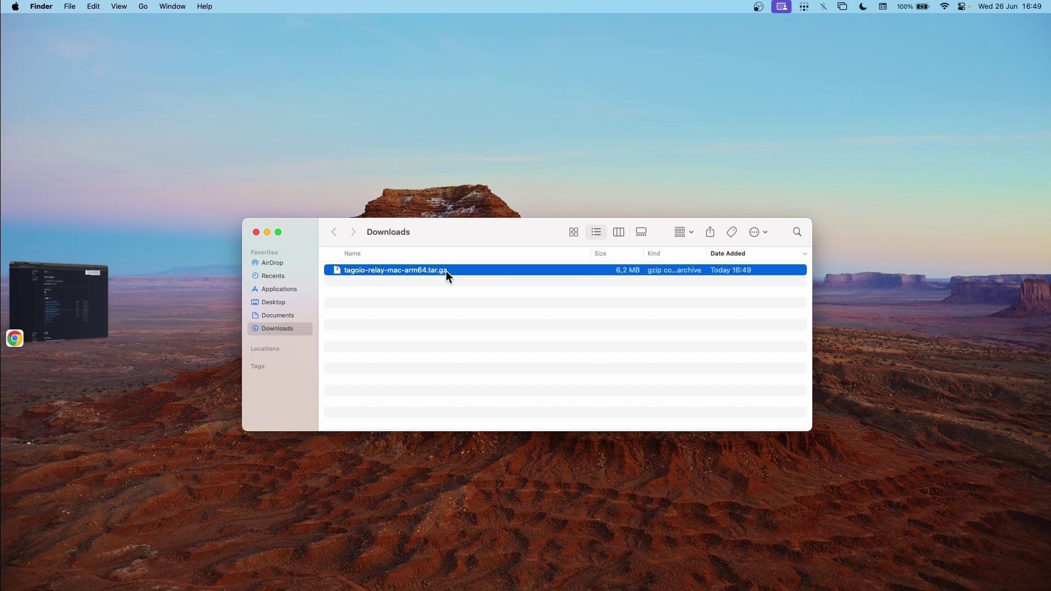
pyautogui.click(438, 297)
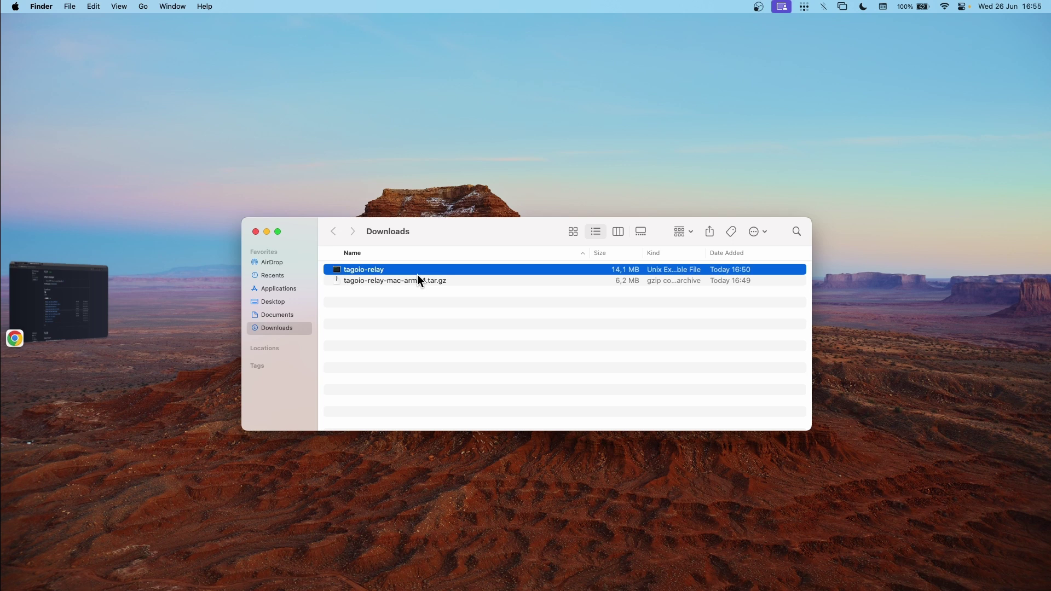
pyautogui.doubleClick(417, 274)
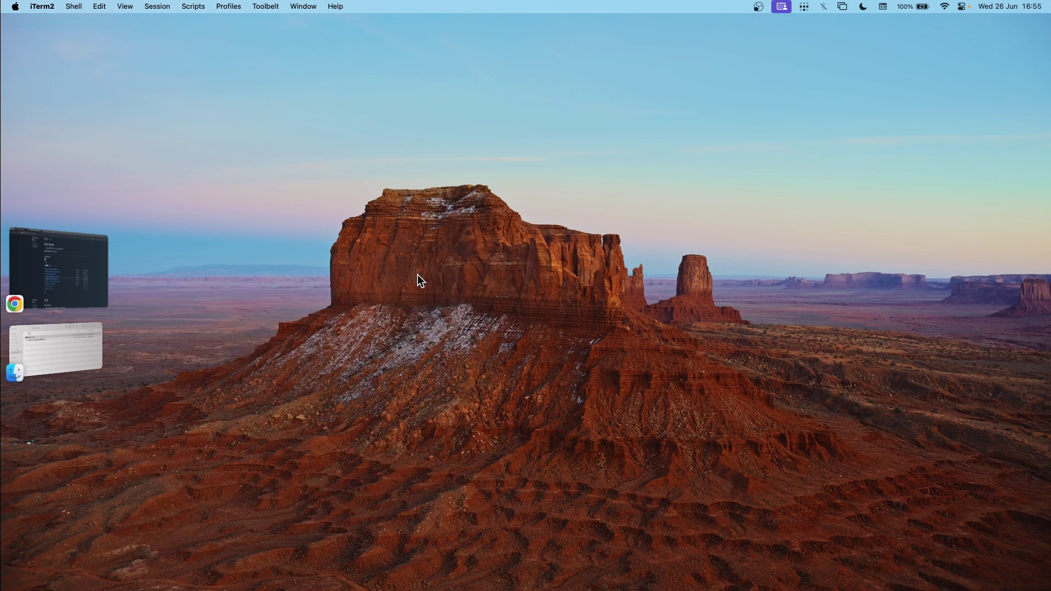
# Launch System Settings via Spotlight and scroll Privacy & Security down to its Security section.
pyautogui.press('super+space')
pyautogui.write('set')
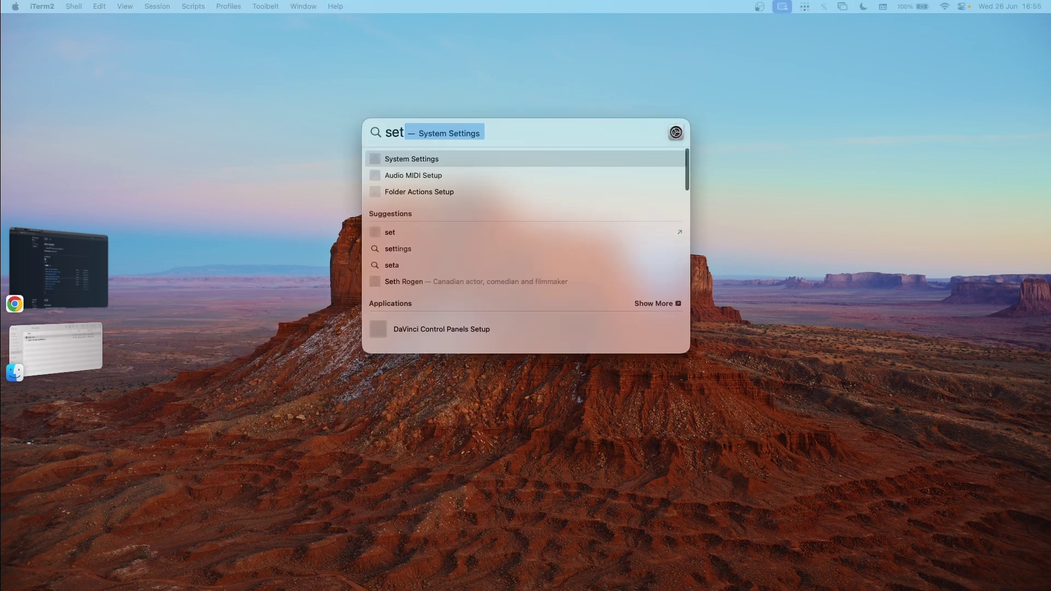
pyautogui.press('Return')
pyautogui.click(315, 375)
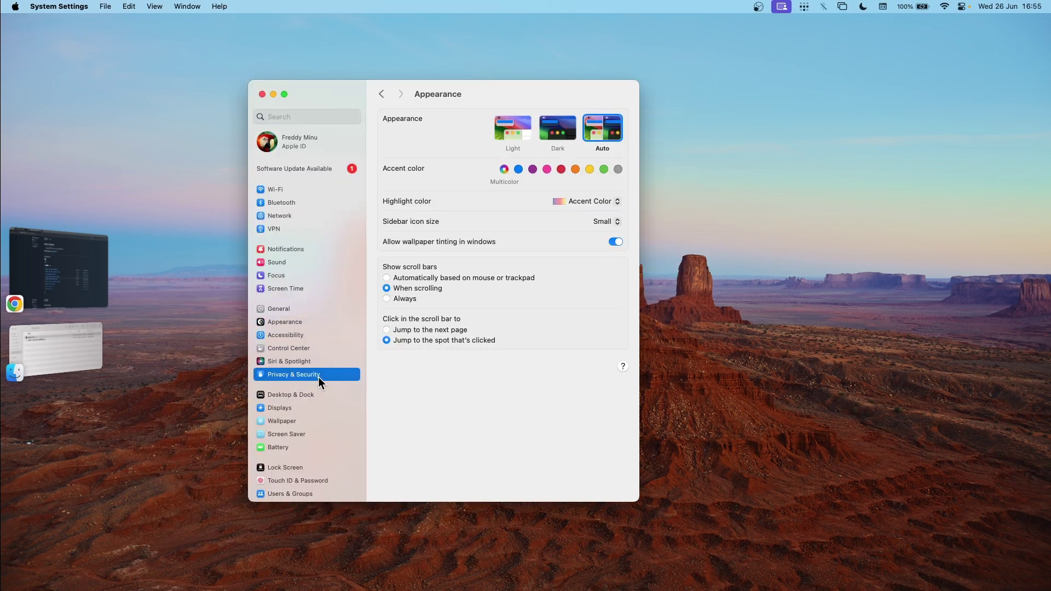
pyautogui.scroll(-10, 489, 235)
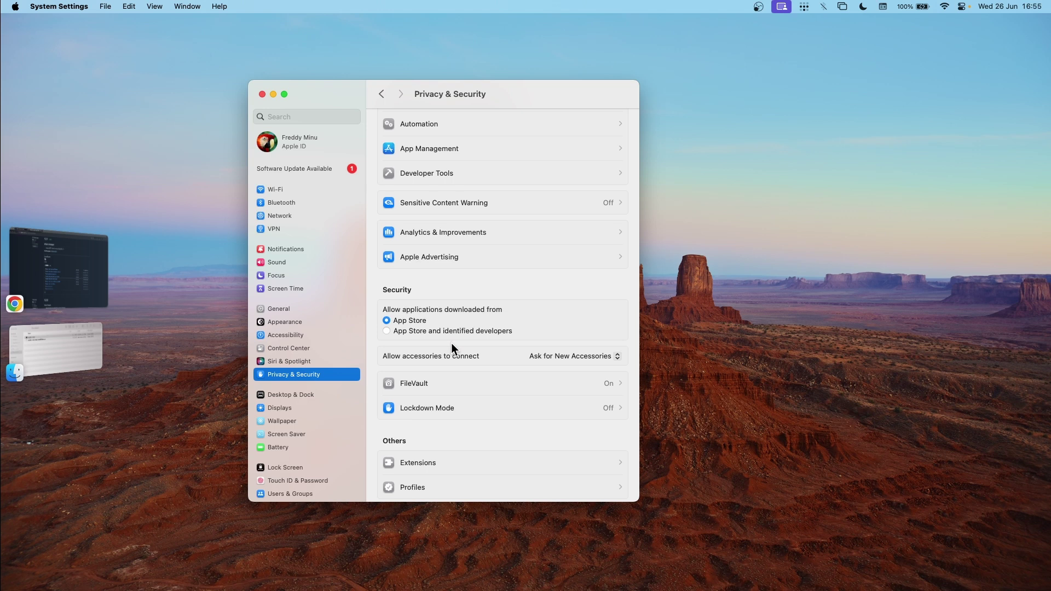
pyautogui.scroll(-2, 502, 255)
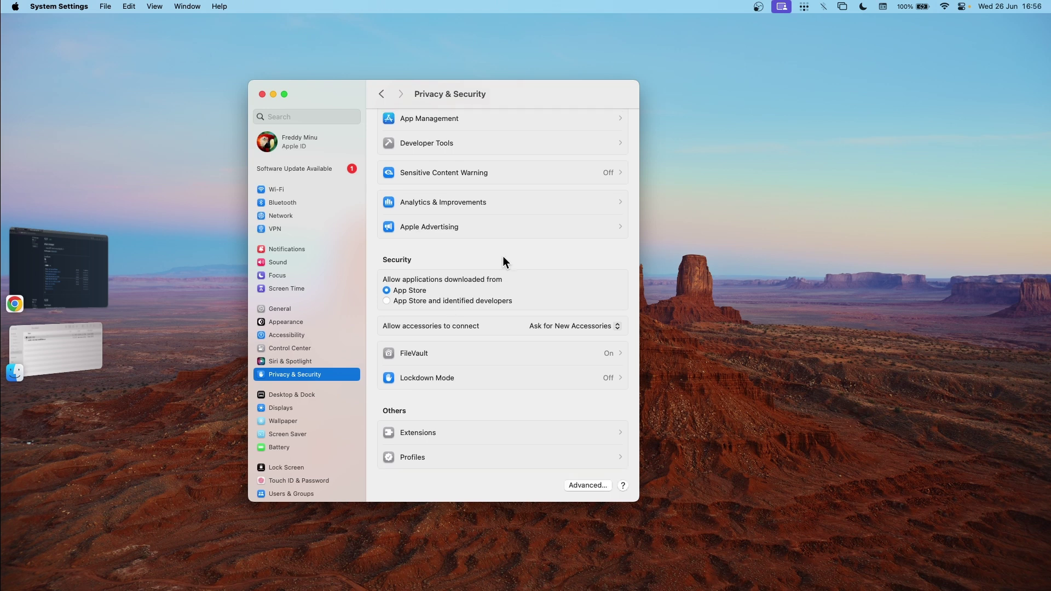
pyautogui.press('super+space')
# Launch iTerm2, cd into Downloads, and run ./tagoio-relay -help to list init, start and help.
pyautogui.write('term')
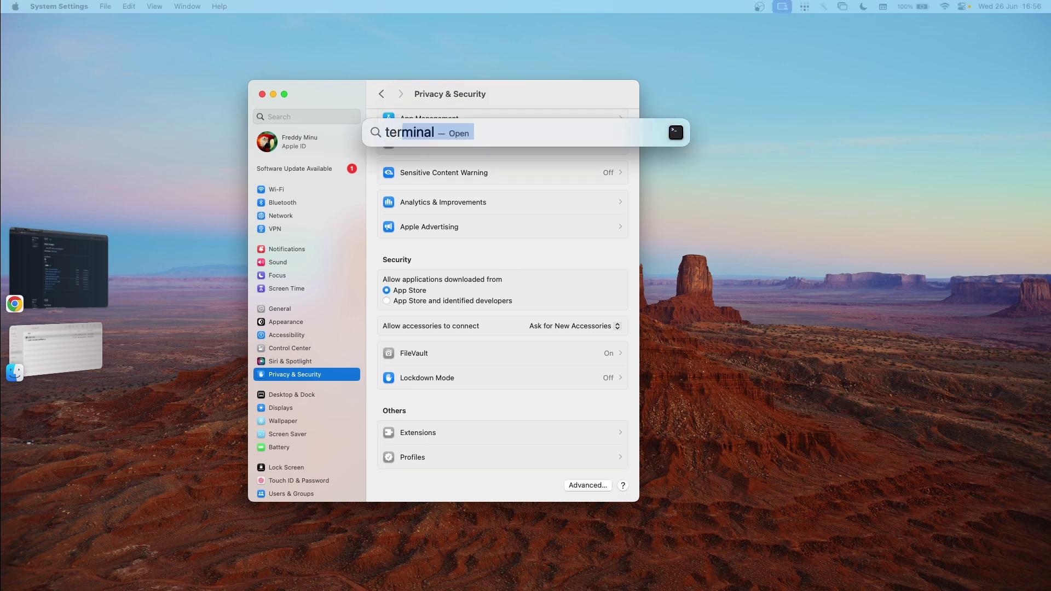
pyautogui.press('Return')
pyautogui.write('cd dow')
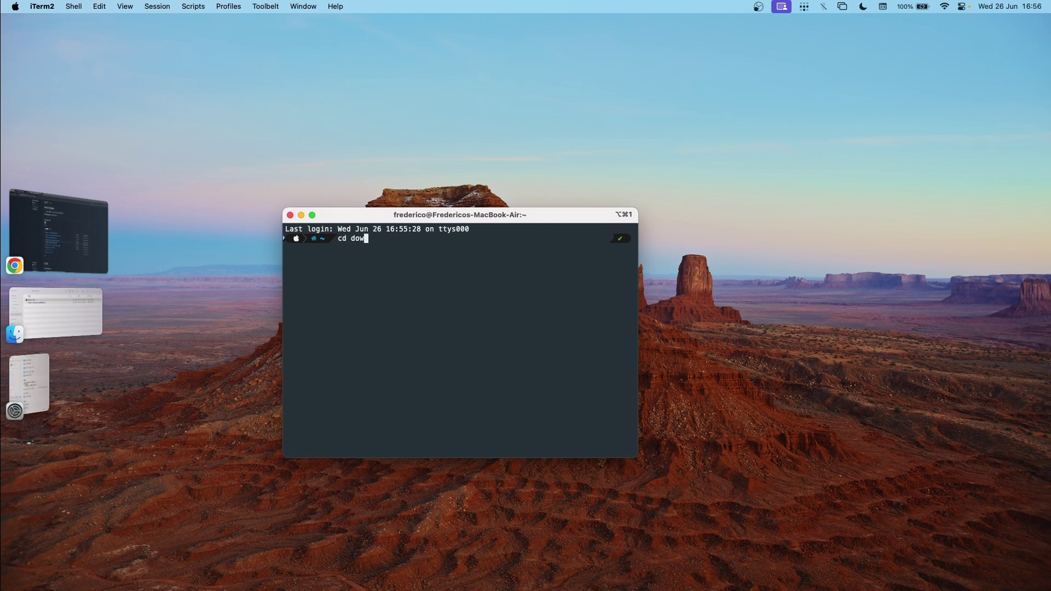
pyautogui.press('Tab')
pyautogui.press('Return')
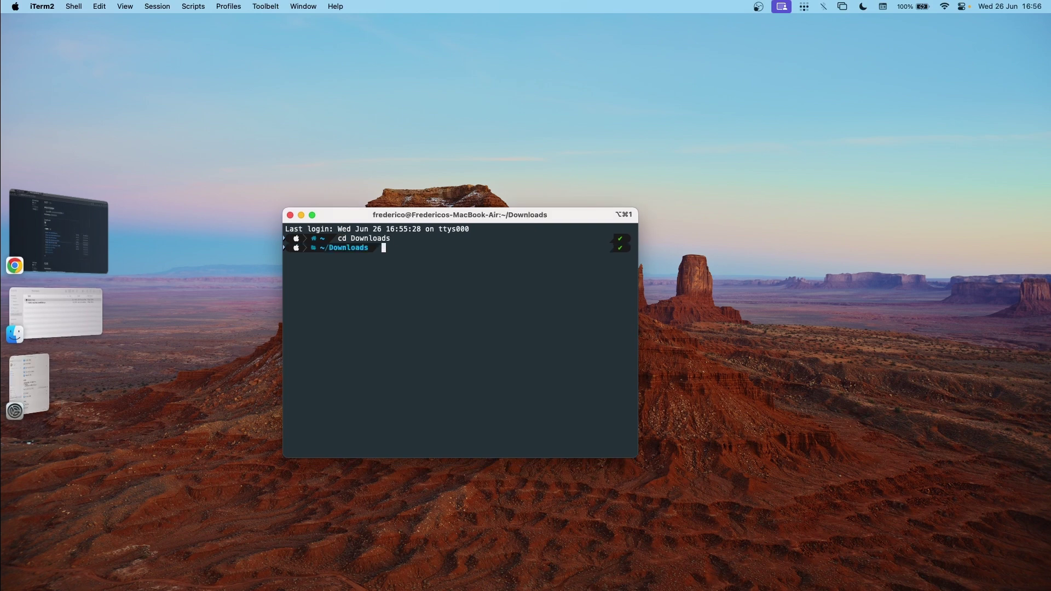
pyautogui.write('./tagoio-relay -help')
pyautogui.press('Return')
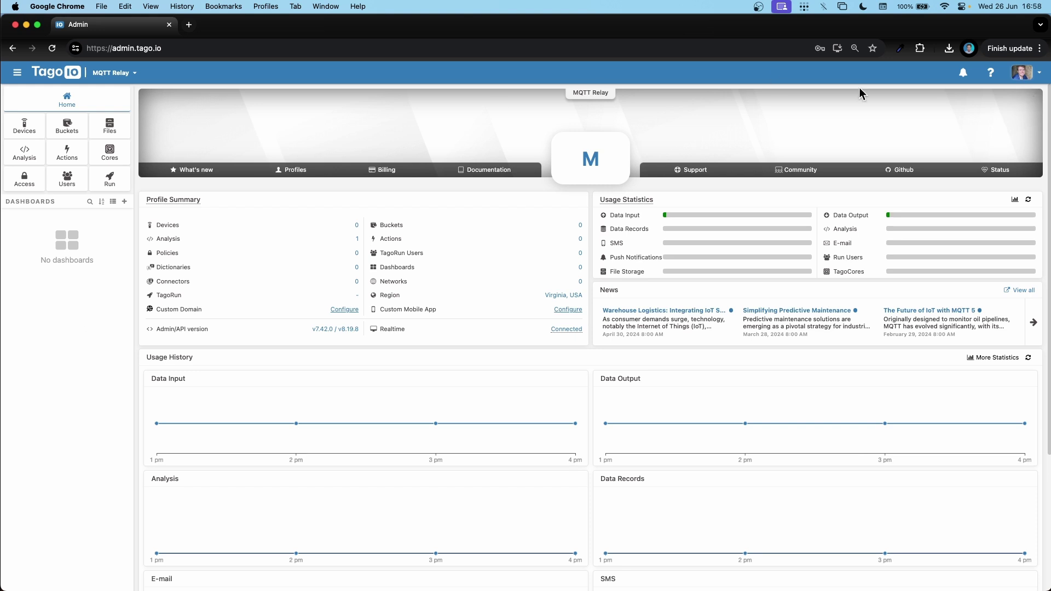
# Create a TagoIO network named MQTT Relay, mark Serial Number required, and show its Tokens tab.
pyautogui.click(1029, 75)
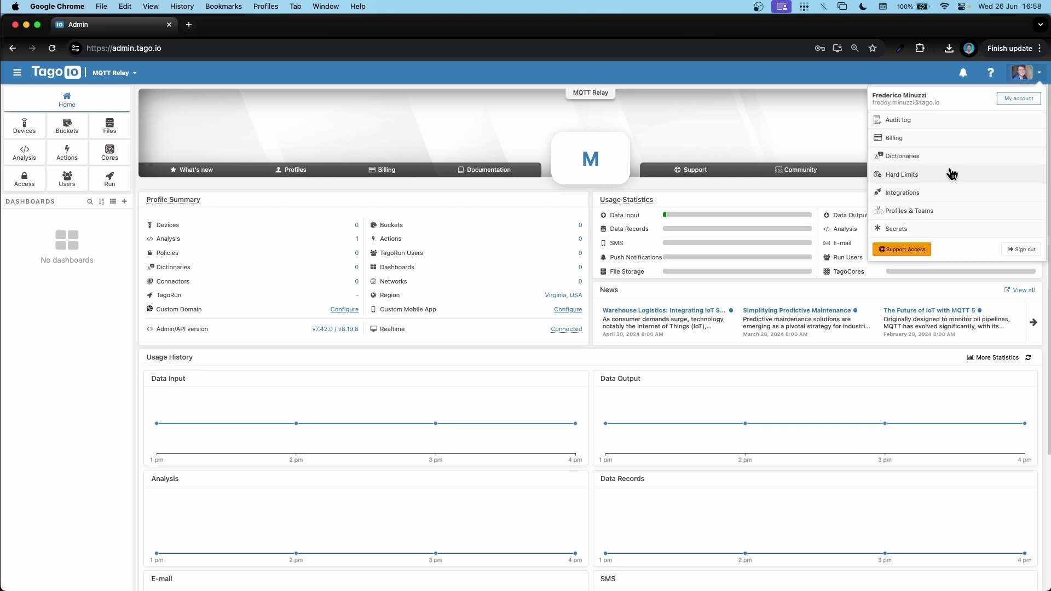
pyautogui.click(933, 196)
pyautogui.click(225, 118)
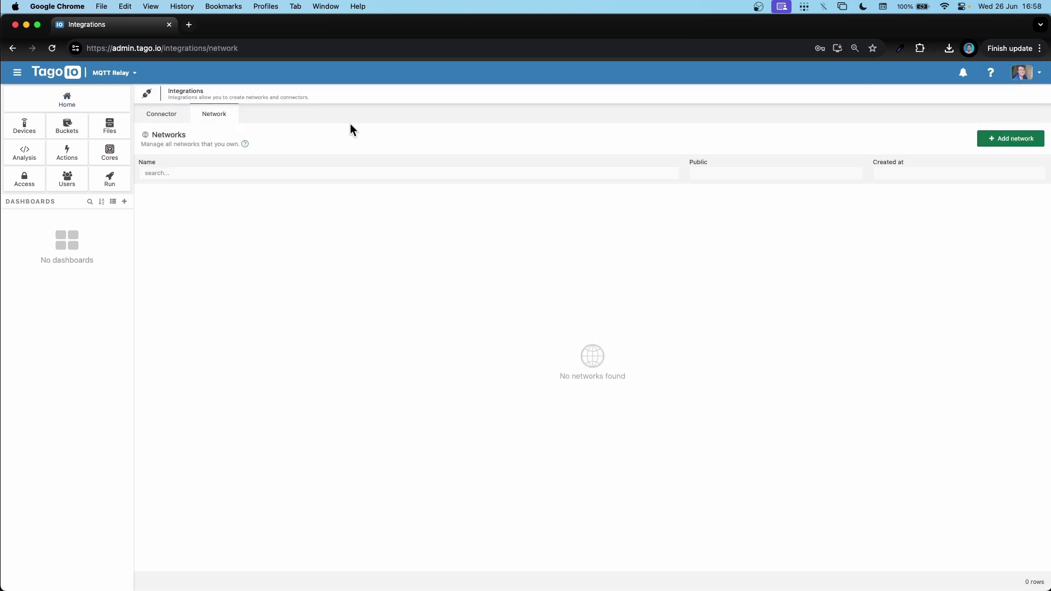
pyautogui.click(1005, 143)
pyautogui.press('super+a')
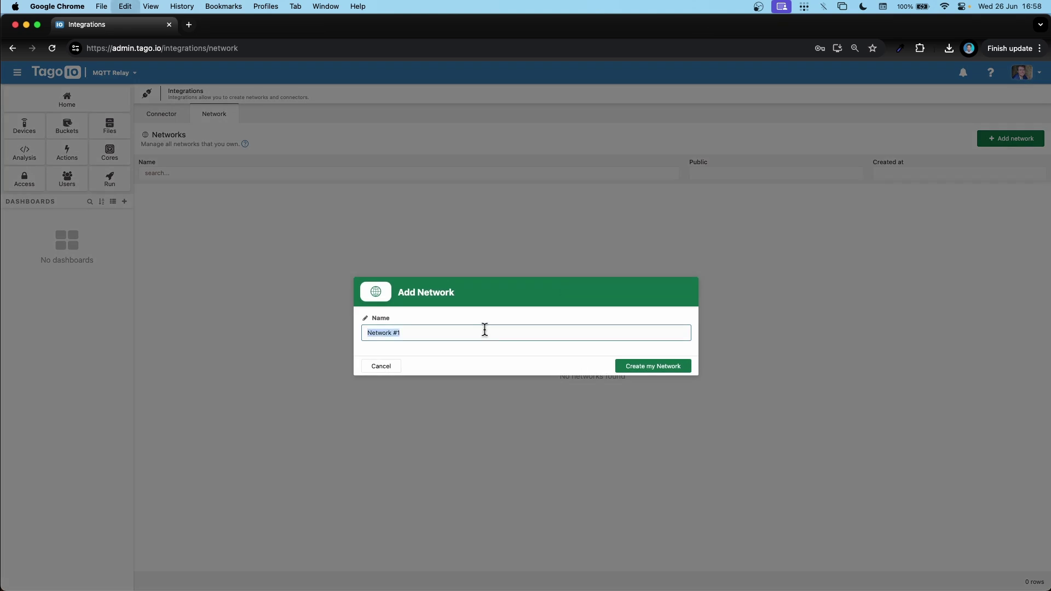
pyautogui.write('MQTT Relay')
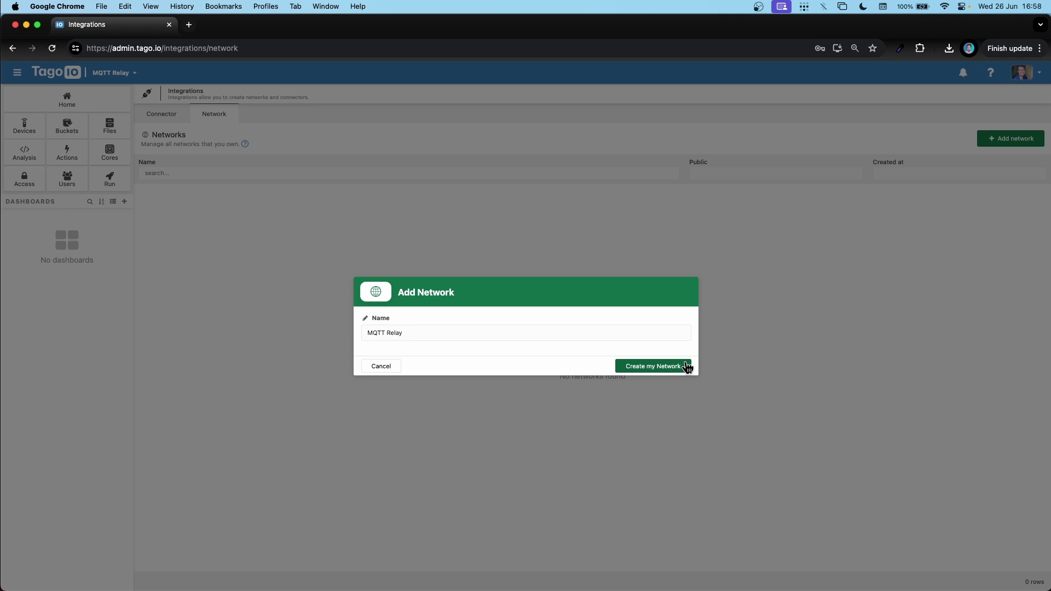
pyautogui.click(686, 367)
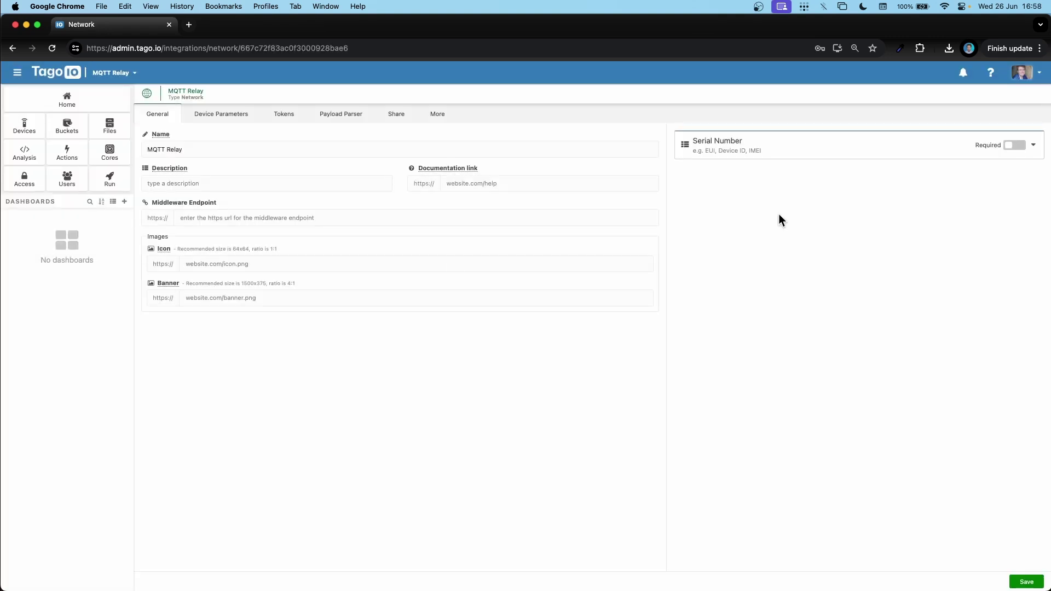
pyautogui.click(1015, 146)
pyautogui.click(276, 124)
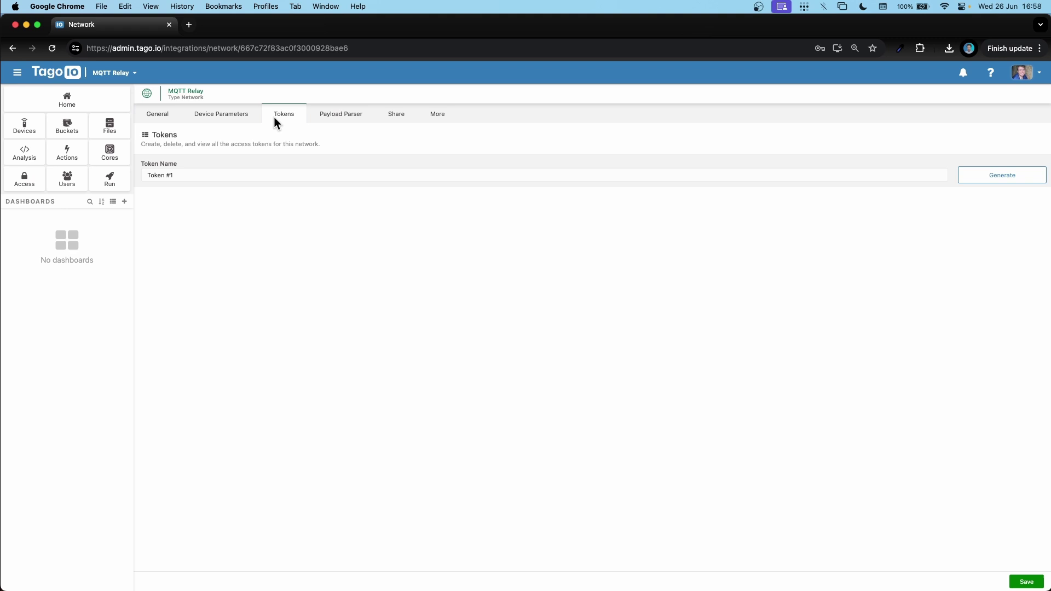
# Generate Token #1, paste the decoder script into Payload Parser, and save the MQTT Relay network.
pyautogui.click(996, 175)
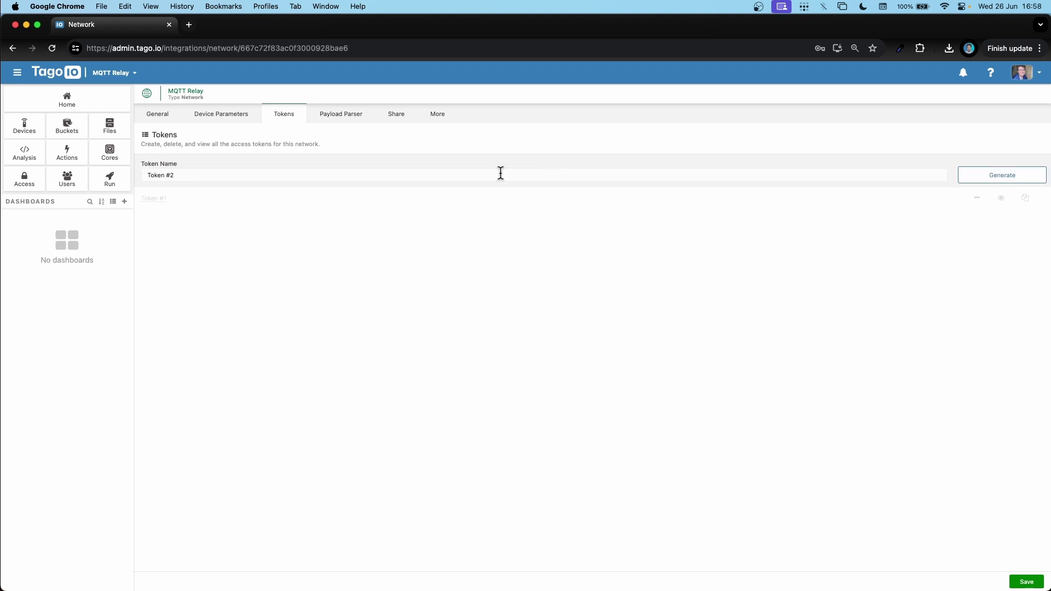
pyautogui.click(342, 115)
pyautogui.write('// The Payload Parser runs every time a message is received from the Broker if (Array.isArray(payload)) {    // Relay sends the "payload" variable by default   const payload_received = payload.find(x => x.variable === "payload");   // Extract the serial from the last element of the topic (e.g., /device/SERIAL)   serial = payload_received?.metadata.topic.split("/").pop(); }')
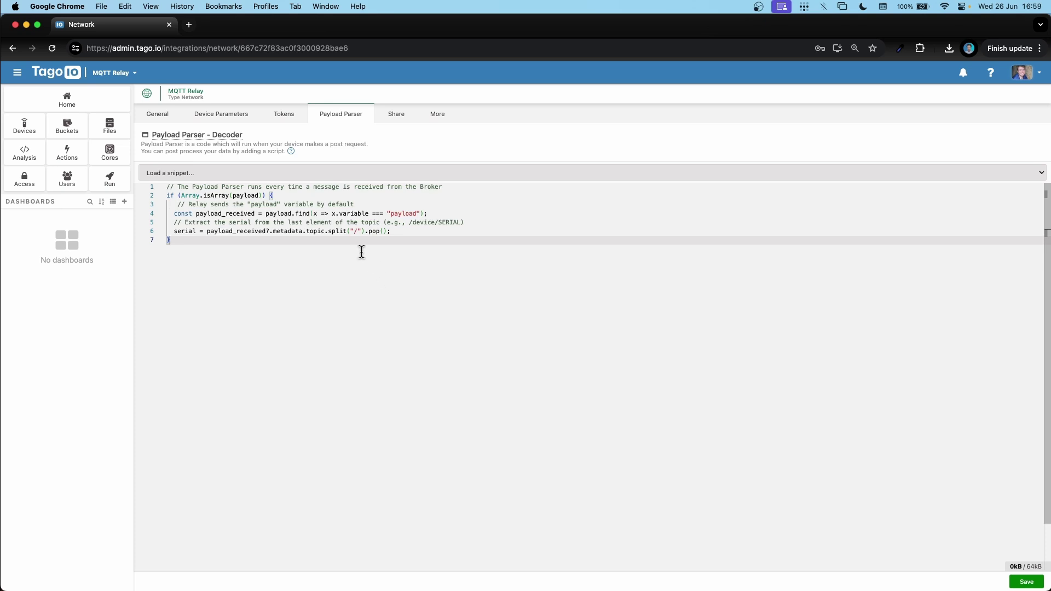
pyautogui.click(159, 114)
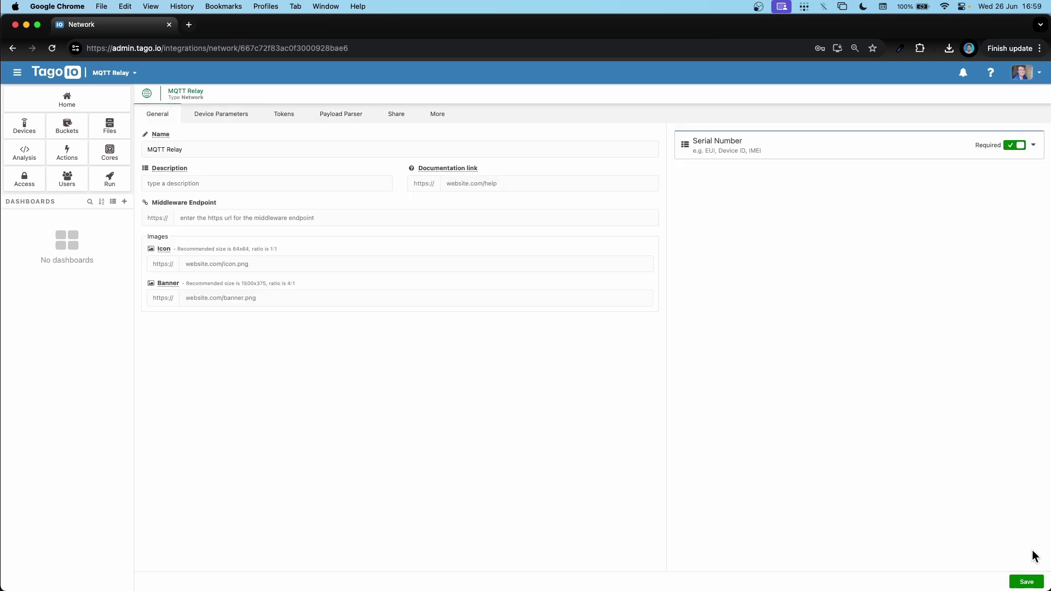
pyautogui.click(1027, 583)
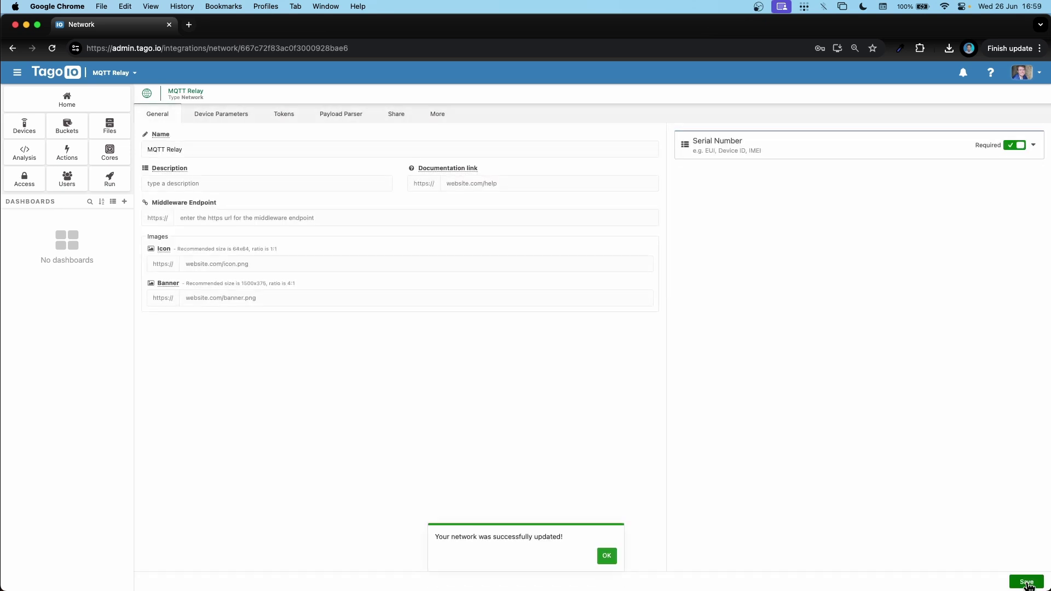
pyautogui.click(1022, 72)
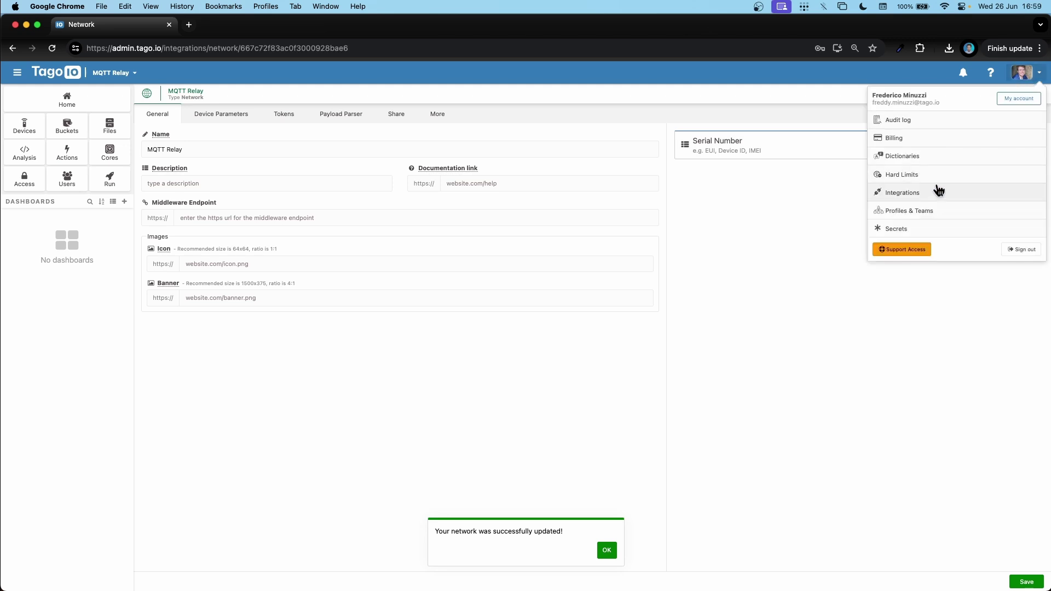
# Create a connector named MQTT Relay, link it to the MQTT Relay network found via 'mqtt', and save.
pyautogui.click(929, 191)
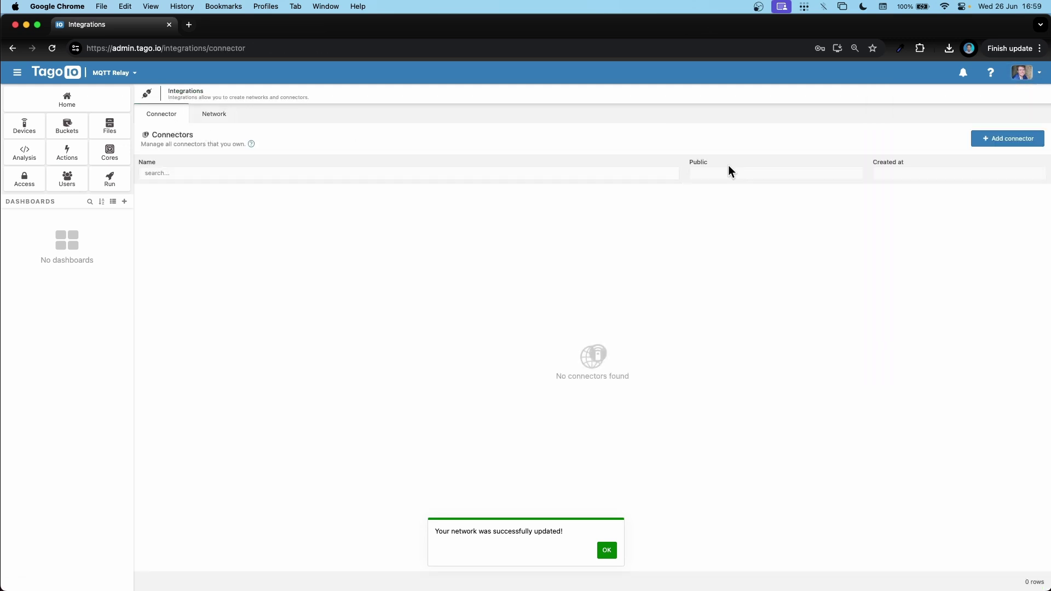
pyautogui.click(1011, 143)
pyautogui.tripleClick(439, 252)
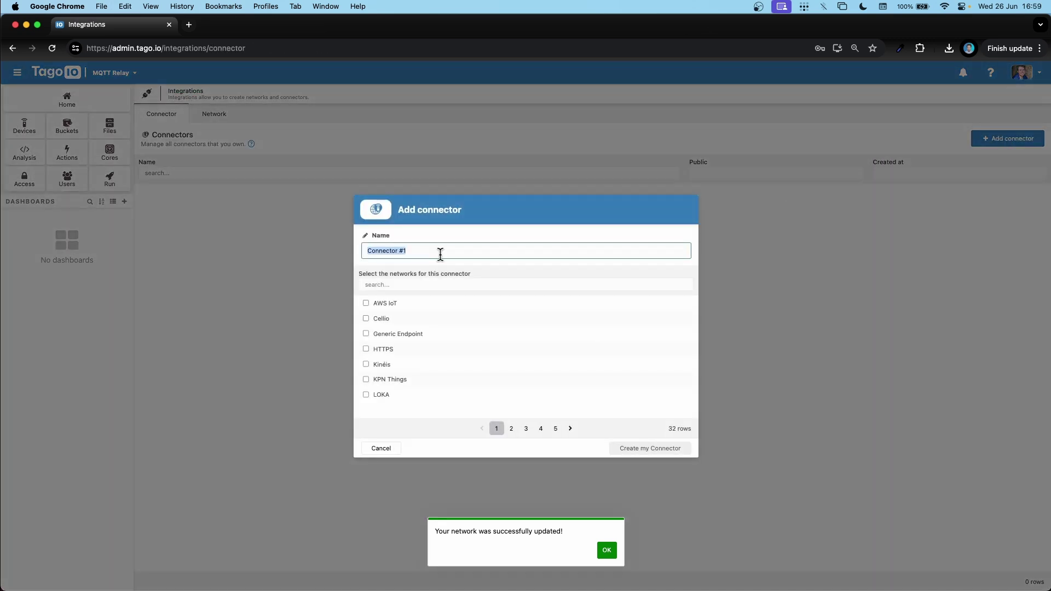
pyautogui.write('MQTT Relay')
pyautogui.press('Tab')
pyautogui.write('mqtt')
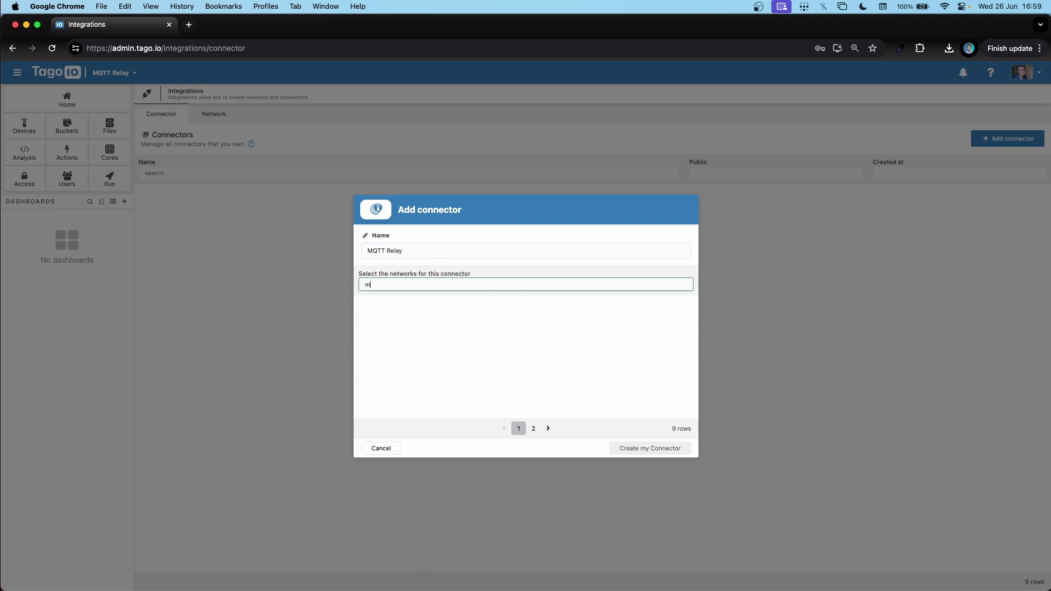
pyautogui.click(366, 318)
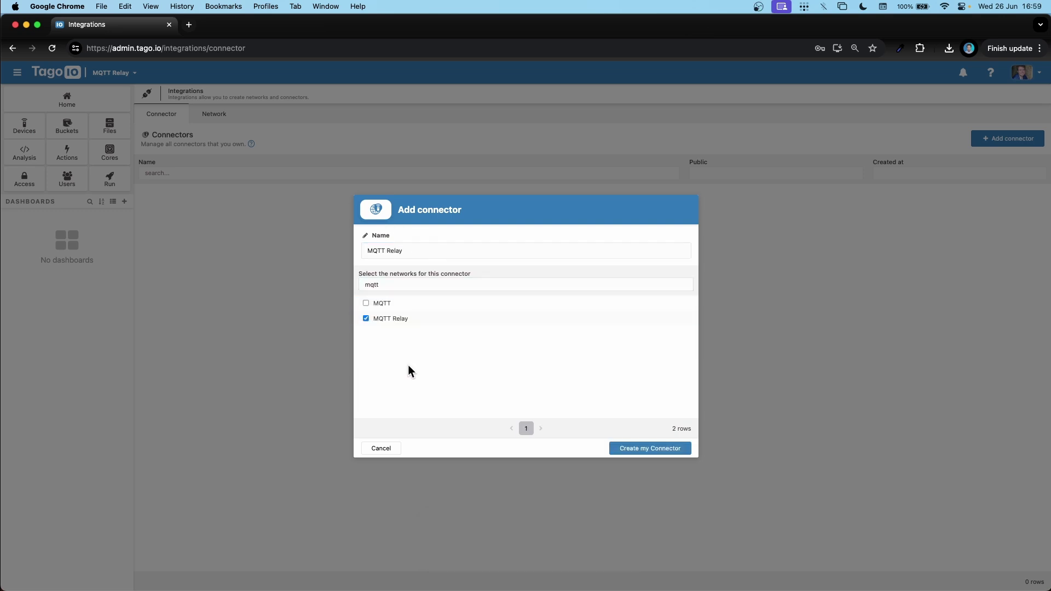
pyautogui.click(653, 453)
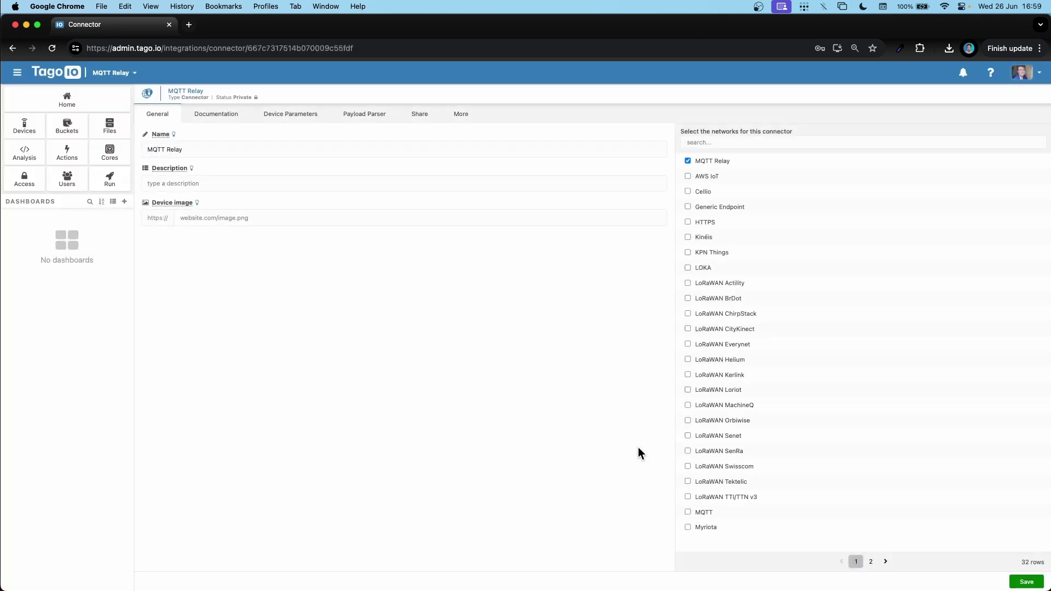
pyautogui.click(1027, 583)
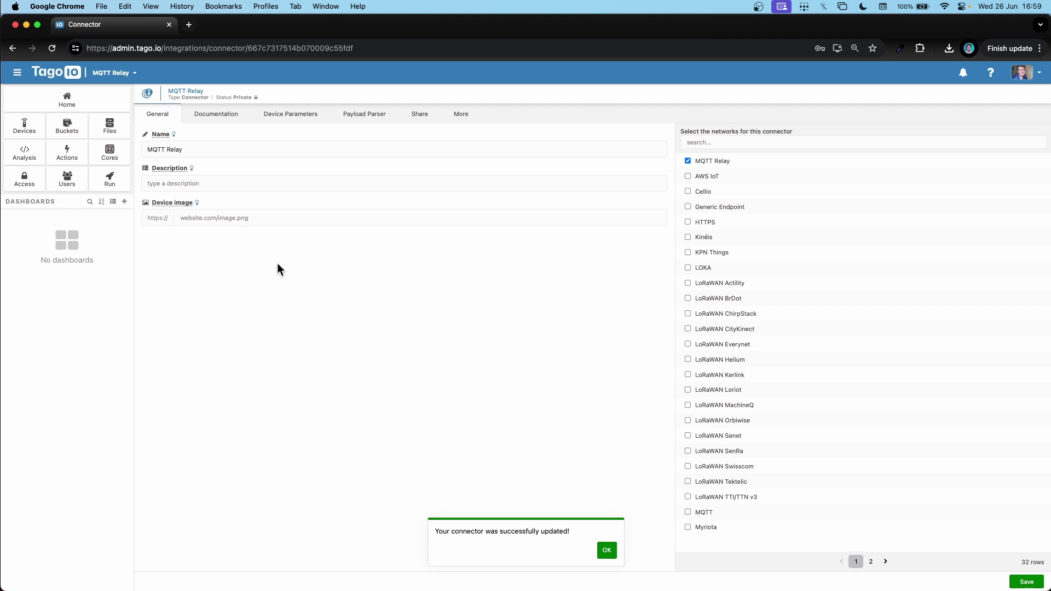
# Under Devices > Authorization, generate a service authorization named MQTT Relay.
pyautogui.click(24, 130)
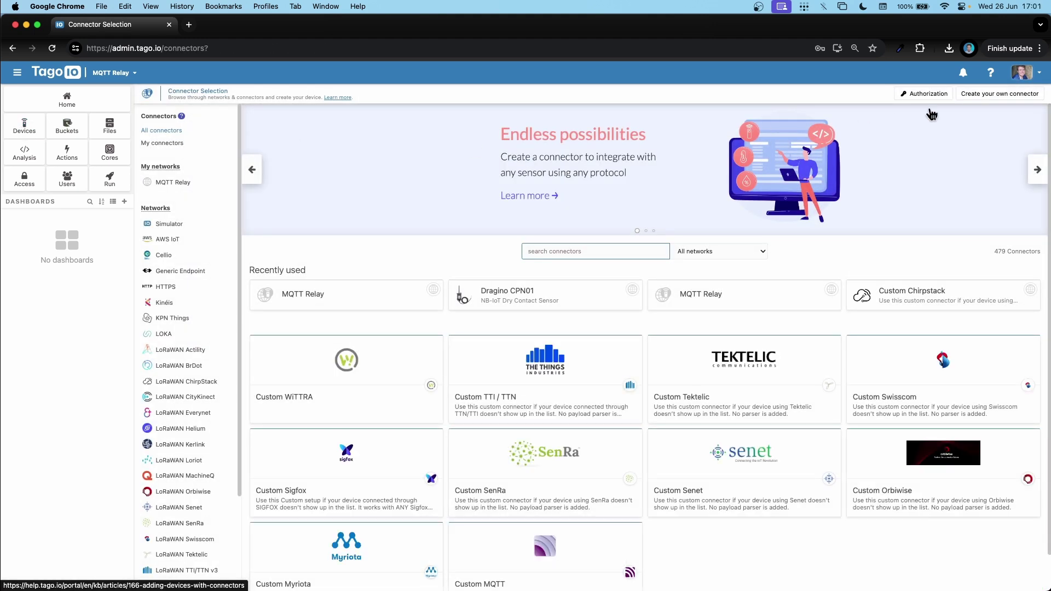
pyautogui.click(928, 94)
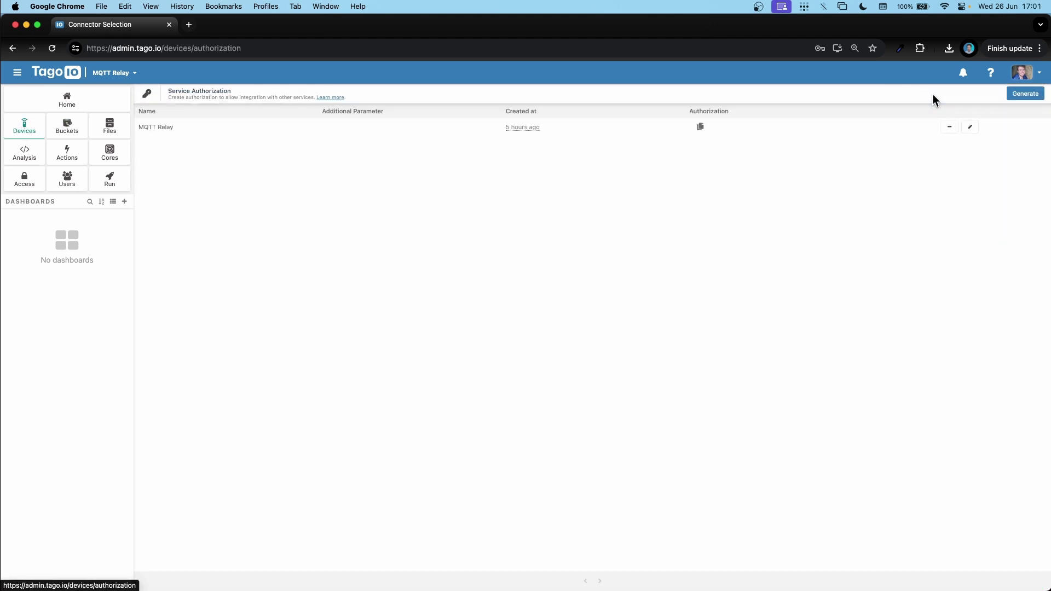
pyautogui.click(1022, 95)
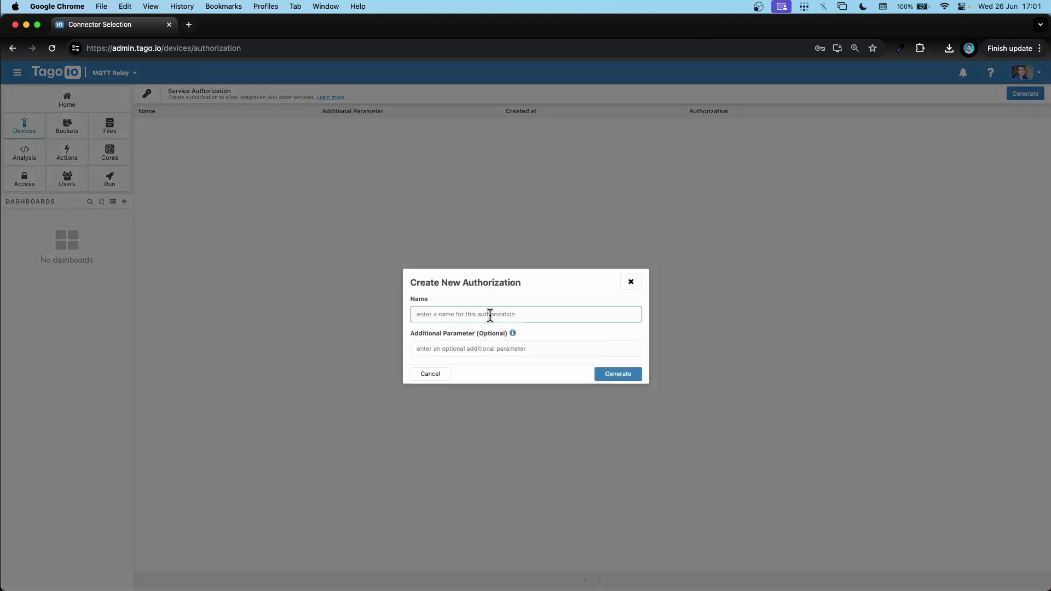
pyautogui.write('MQTT Relay')
pyautogui.click(613, 374)
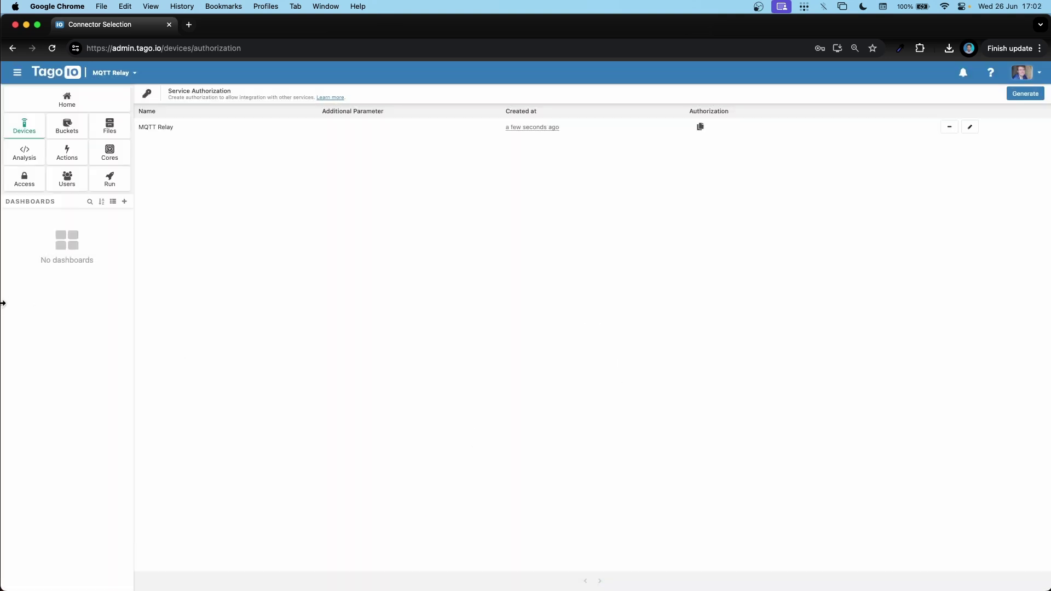
# Run the relay's init in iTerm2 to create the .tagoio-mqtt-relay.toml config file.
pyautogui.moveTo(3, 303)
pyautogui.click(41, 238)
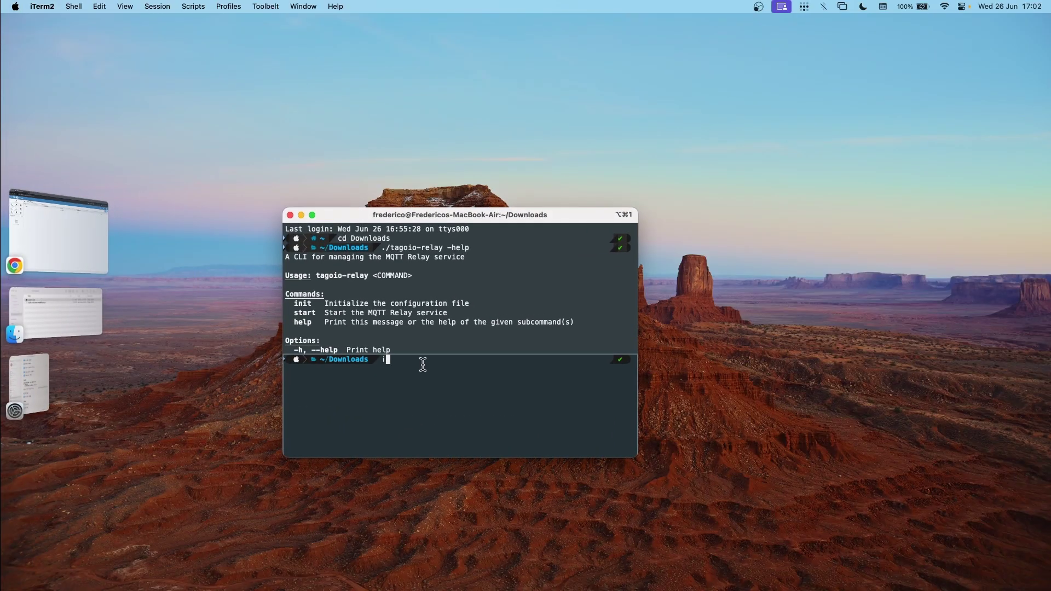
pyautogui.write('i')
pyautogui.press('BackSpace')
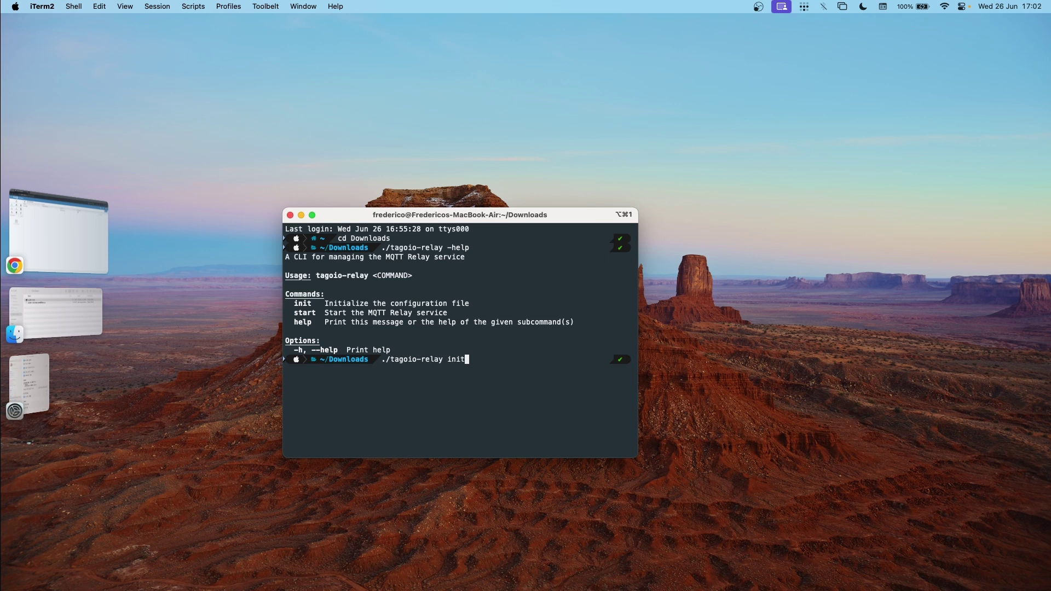
pyautogui.press('Return')
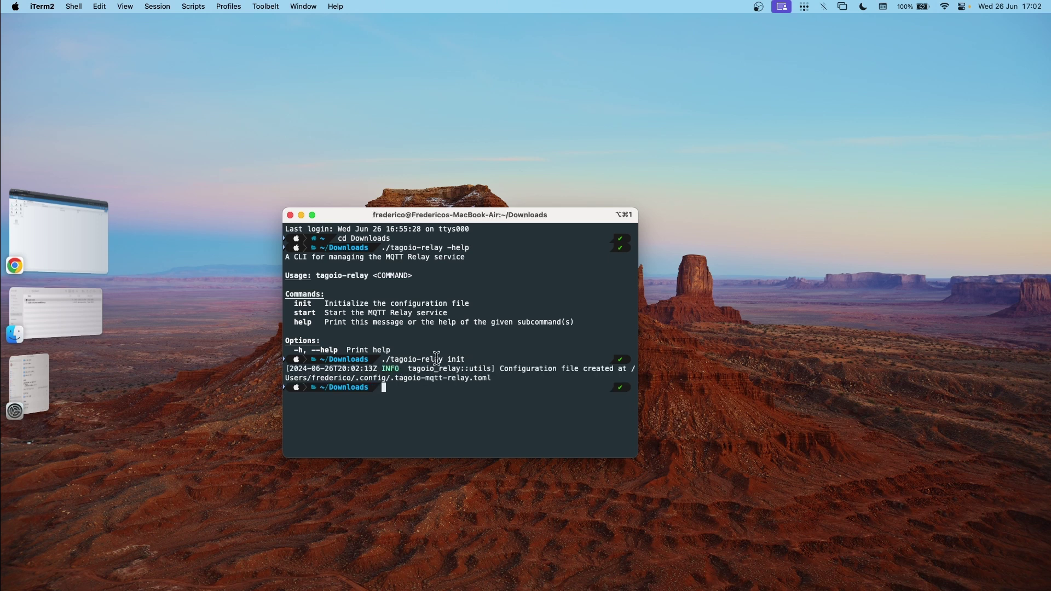
# Open the new .tagoio-mqtt-relay.toml in VS Code with the code command from home.
pyautogui.moveTo(492, 377); pyautogui.dragTo(633, 368)
pyautogui.press('super+c')
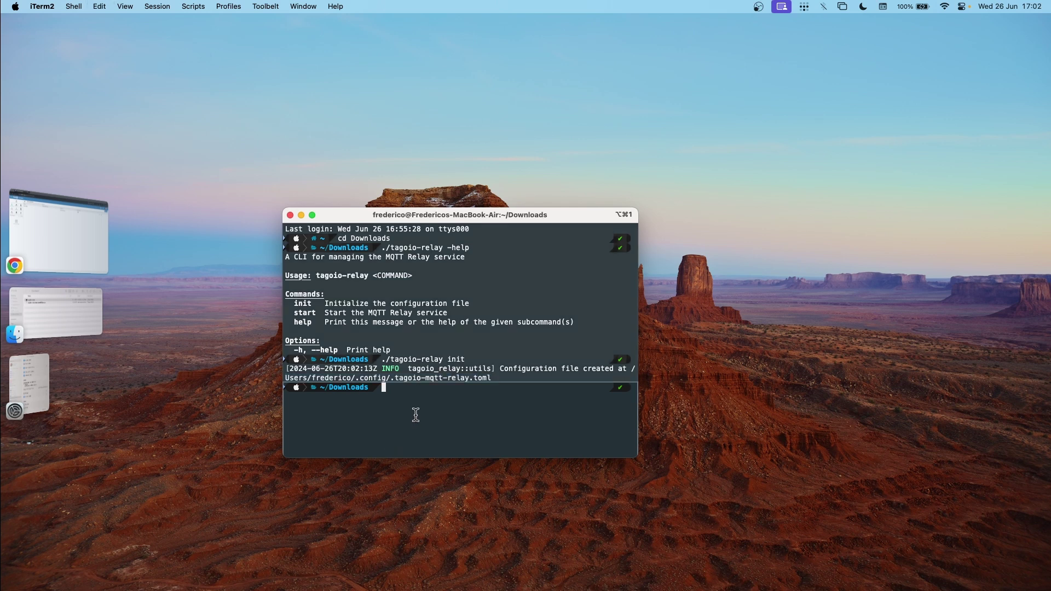
pyautogui.write('cd ..')
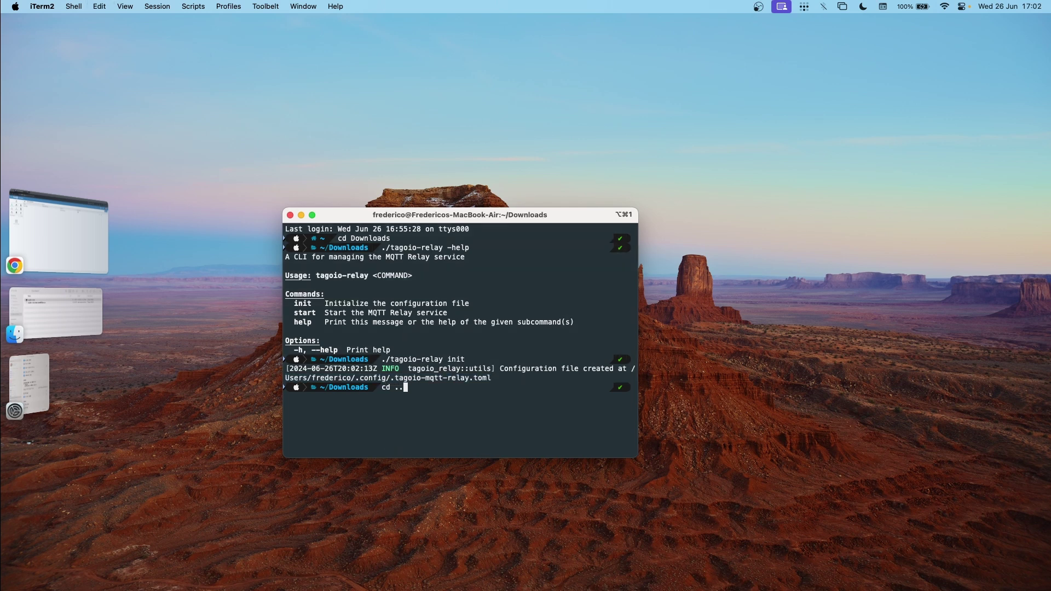
pyautogui.press('Return')
pyautogui.write('c')
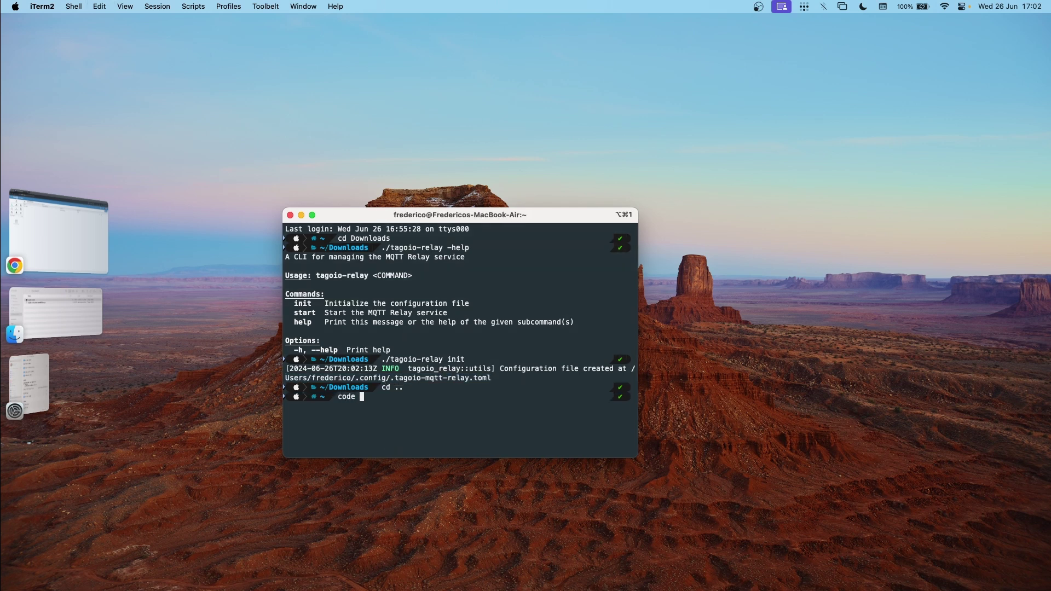
pyautogui.write('ode')
pyautogui.press('super+v')
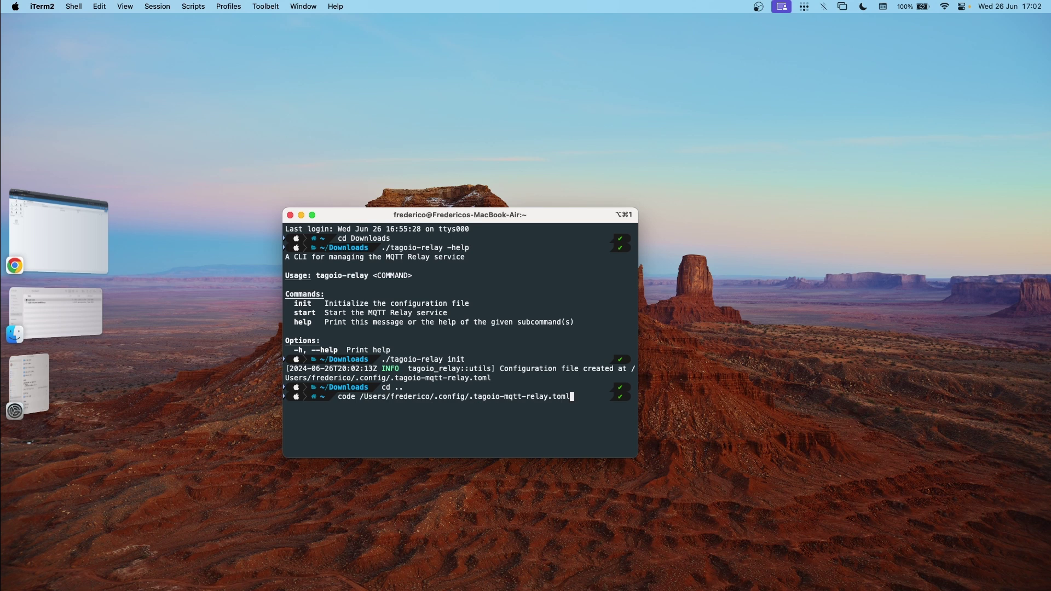
pyautogui.press('Return')
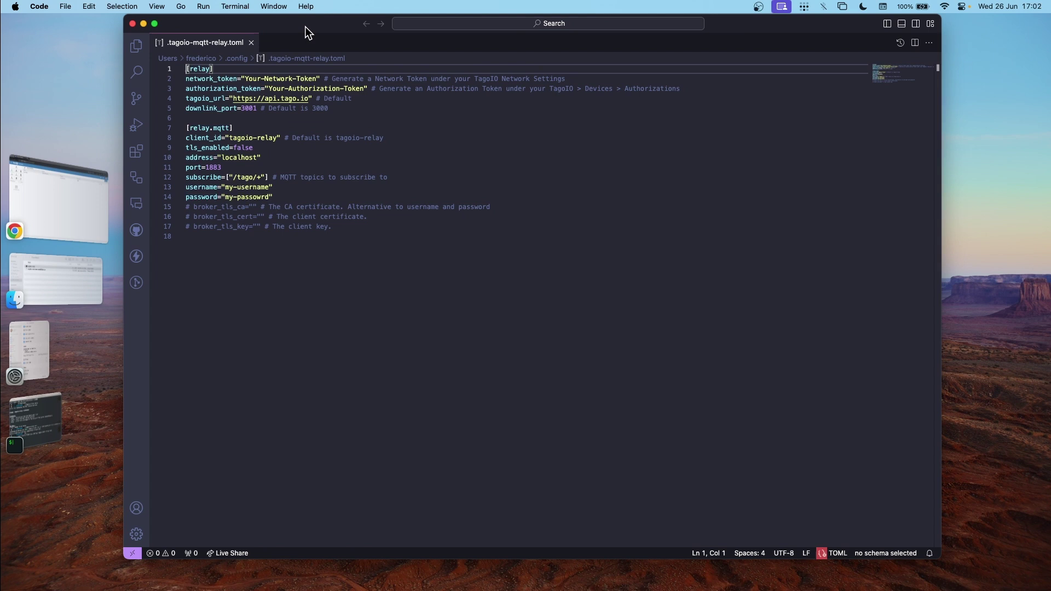
# Copy the MQTT Relay network's access token from TagoIO's Integrations page.
pyautogui.click(186, 236)
pyautogui.write('i')
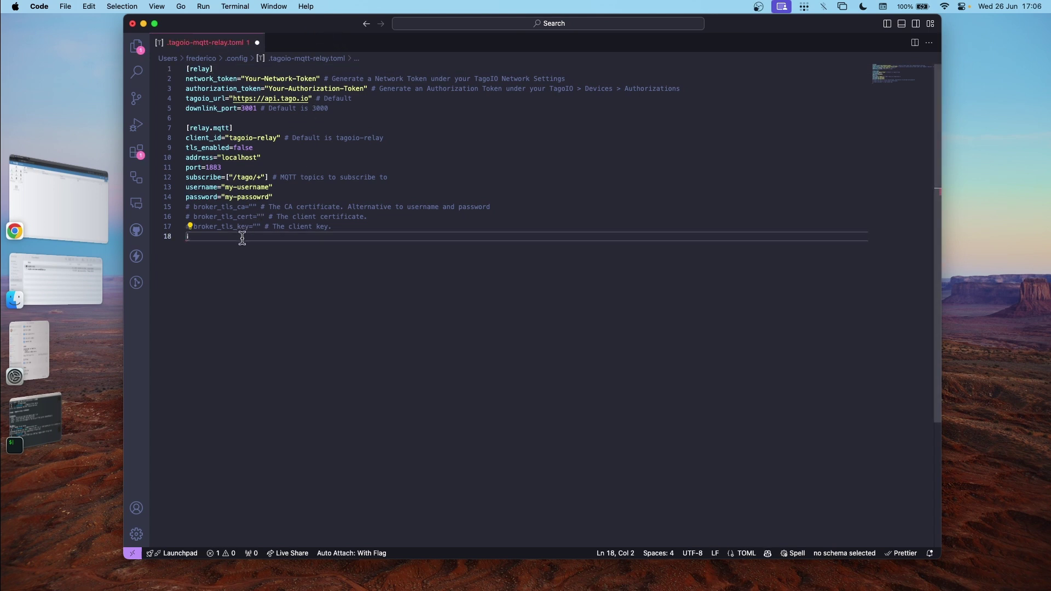
pyautogui.press('BackSpace')
pyautogui.click(78, 188)
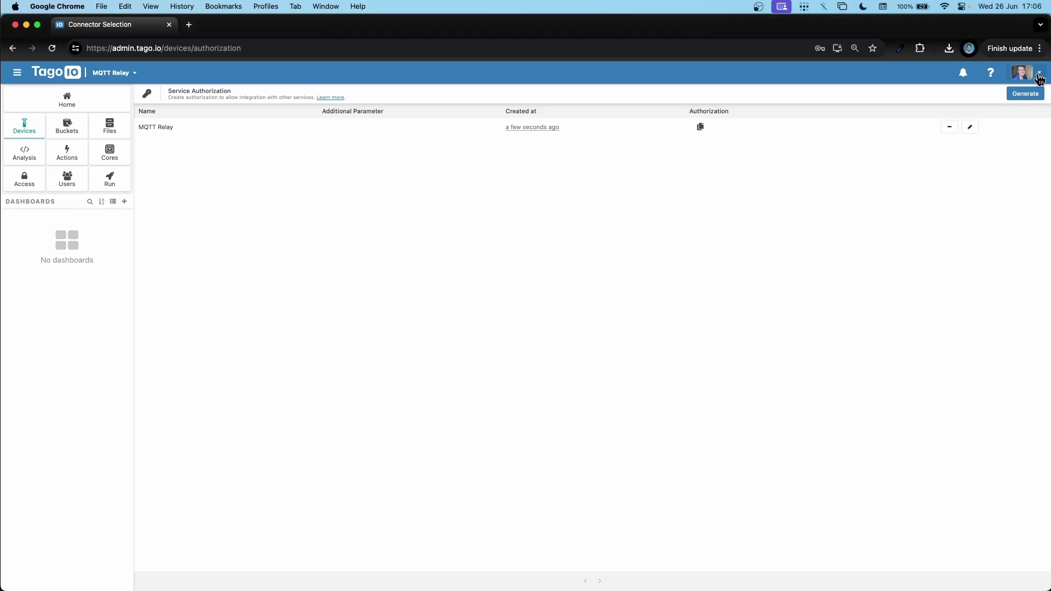
pyautogui.click(1023, 73)
pyautogui.click(906, 198)
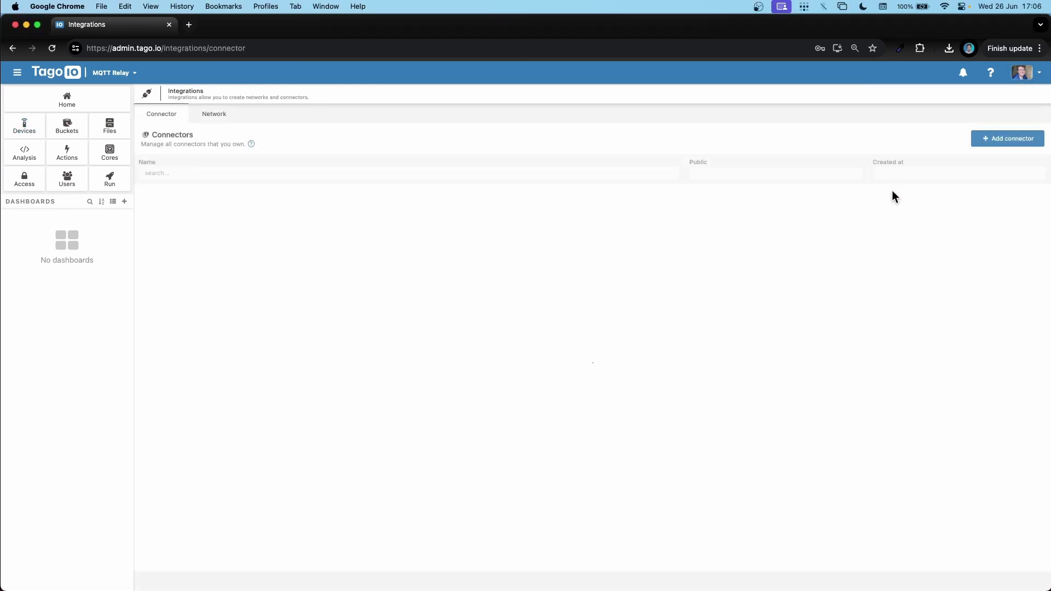
pyautogui.click(218, 117)
pyautogui.click(232, 198)
pyautogui.click(287, 116)
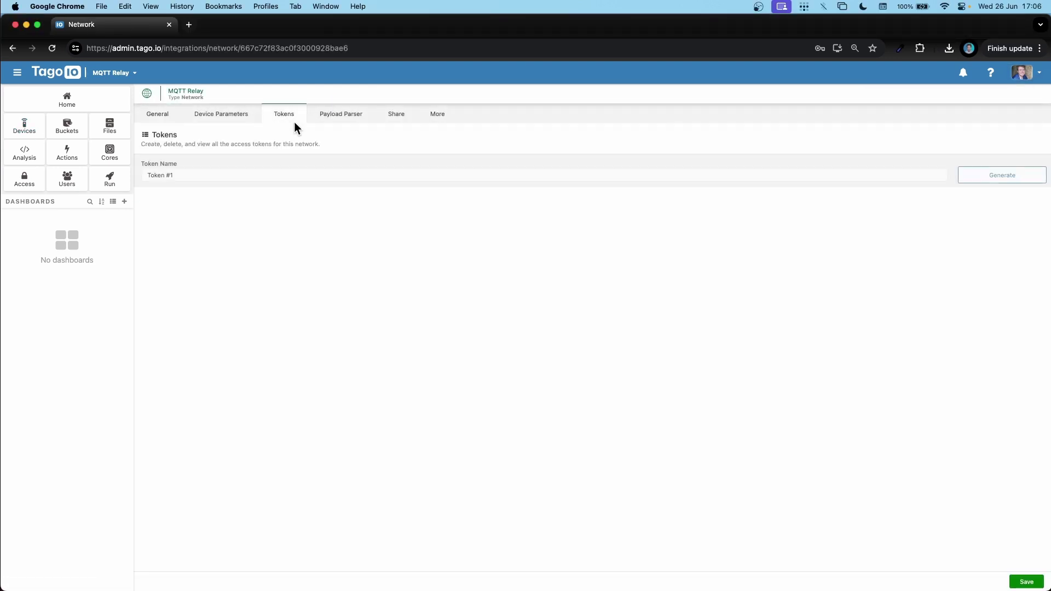
pyautogui.click(1026, 200)
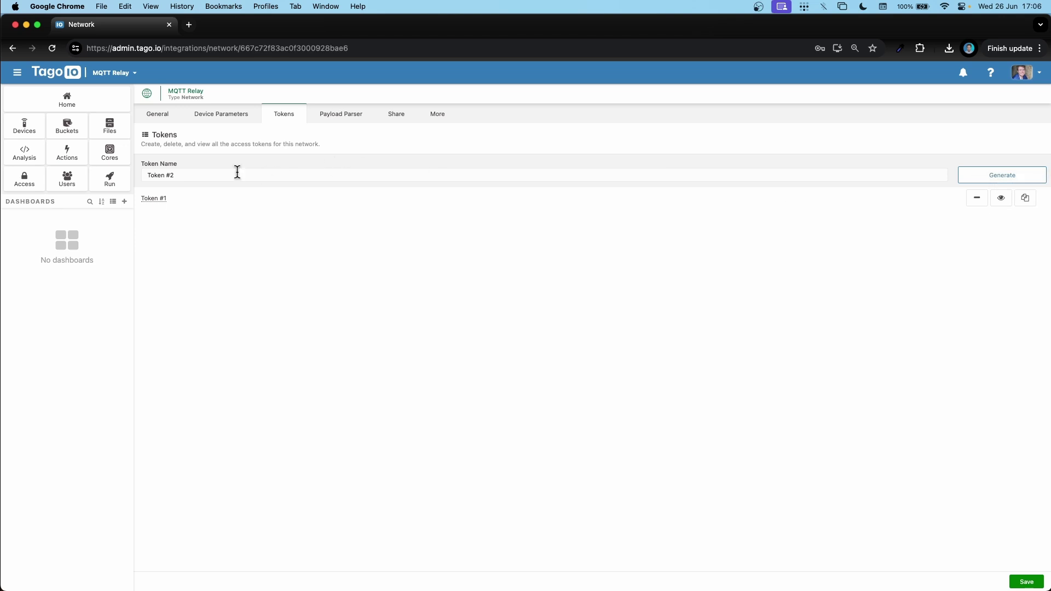
# Replace the Your-Network-Token placeholder with the copied token and save the config.
pyautogui.click(60, 197)
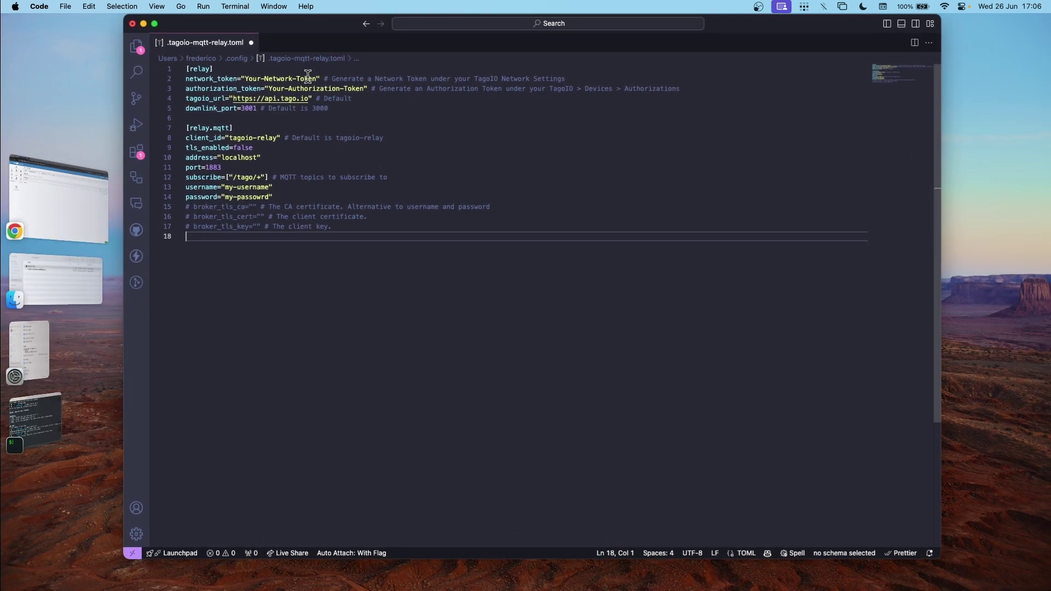
pyautogui.click(318, 78)
pyautogui.moveTo(245, 78); pyautogui.dragTo(312, 78)
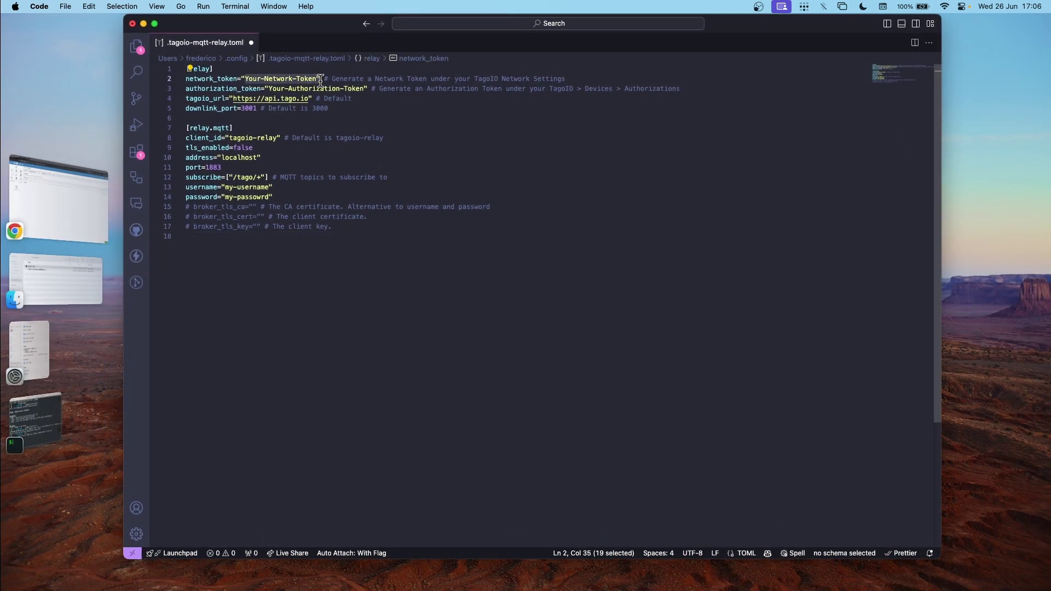
pyautogui.press('super+v')
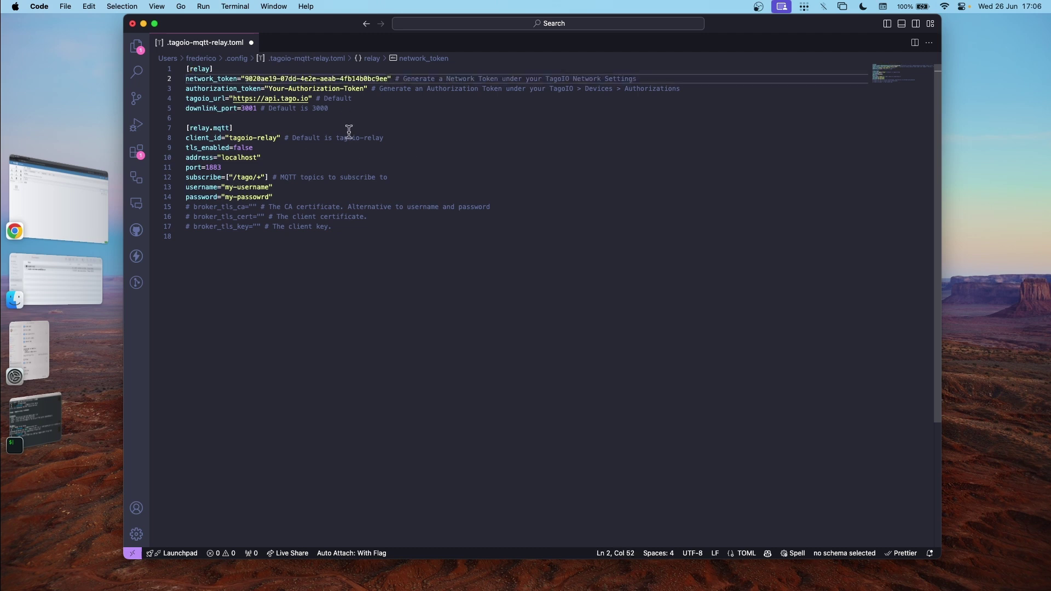
pyautogui.press('super+s')
# Copy the TagoIO service authorization and paste it over the Your-Authorization-Token placeholder.
pyautogui.click(68, 208)
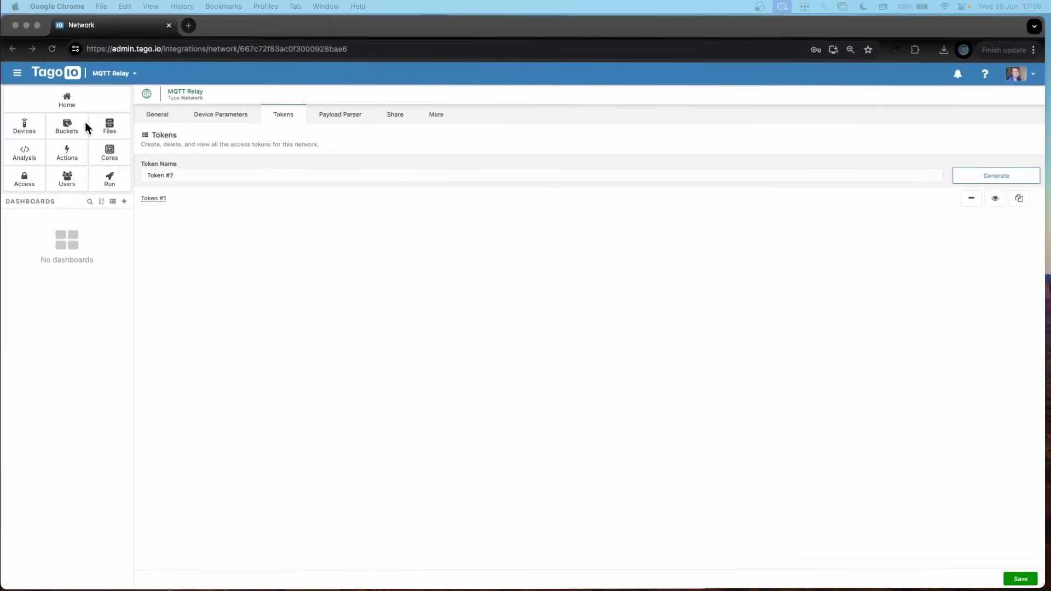
pyautogui.click(24, 126)
pyautogui.click(1017, 91)
pyautogui.click(930, 93)
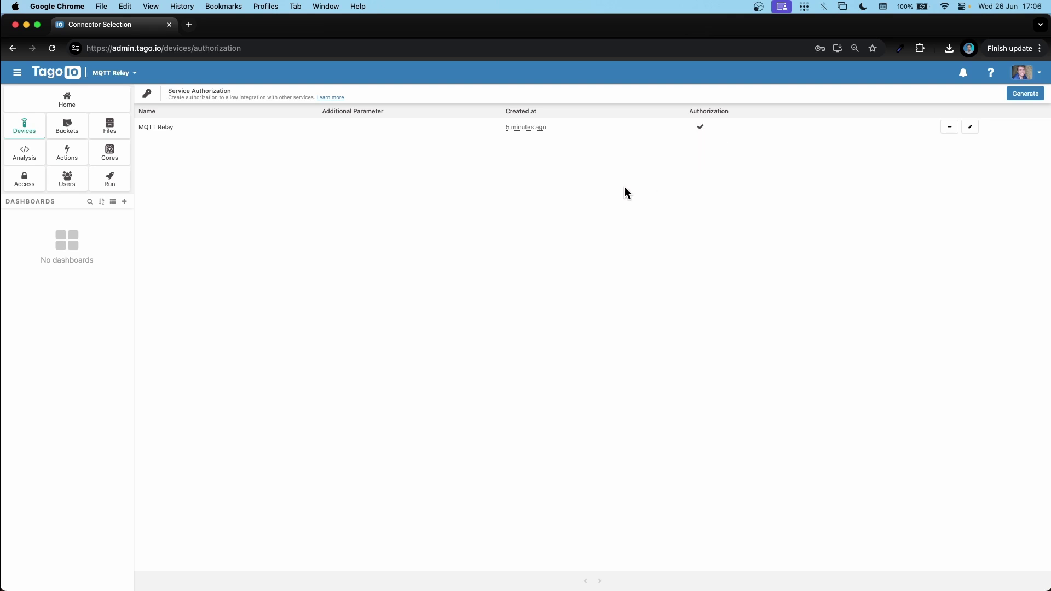
pyautogui.click(57, 217)
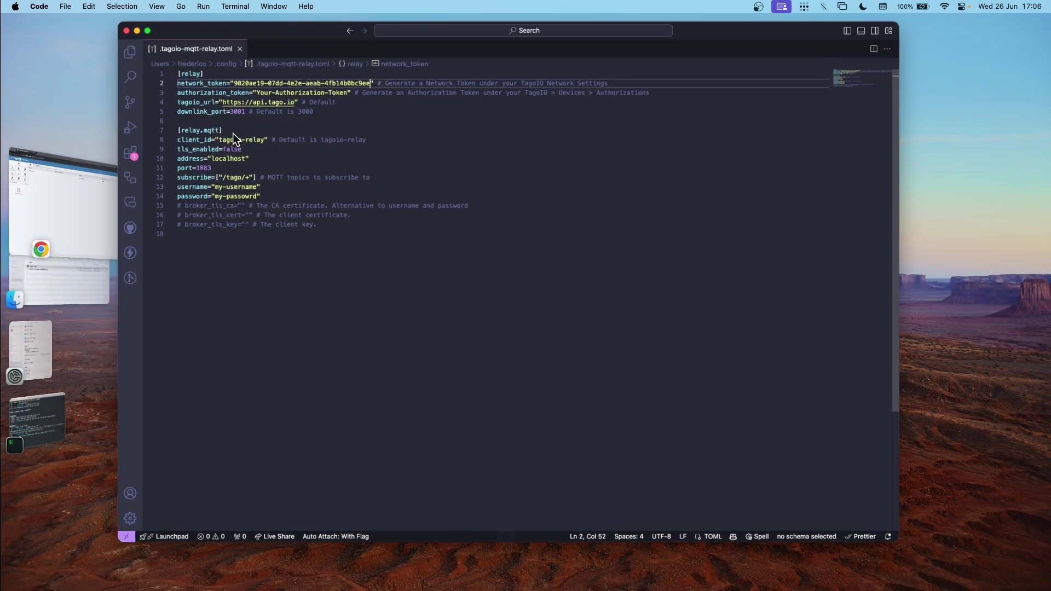
pyautogui.click(269, 89)
pyautogui.moveTo(269, 89); pyautogui.dragTo(364, 89)
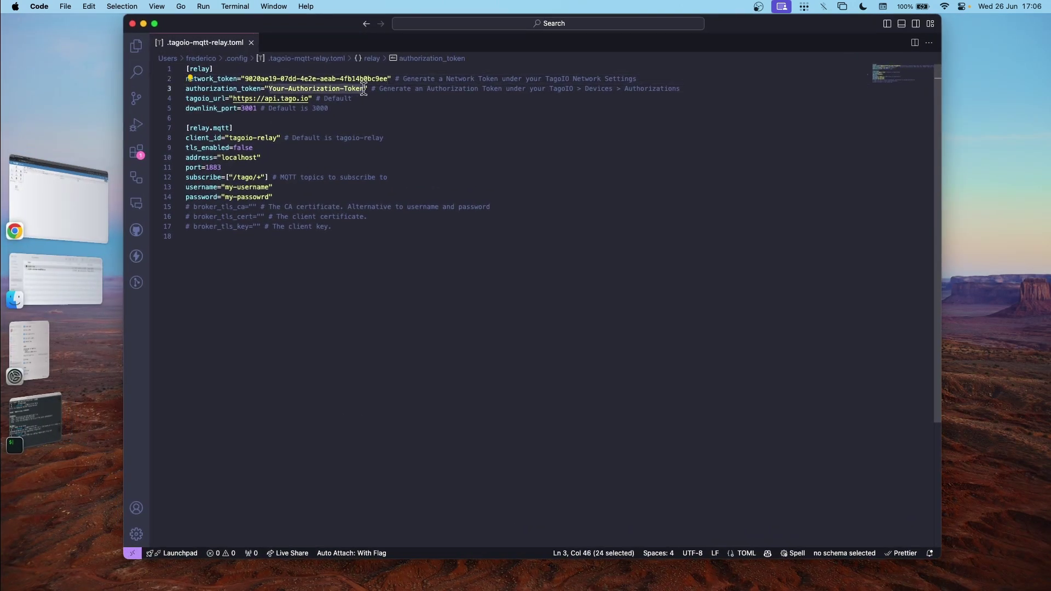
pyautogui.press('super+v')
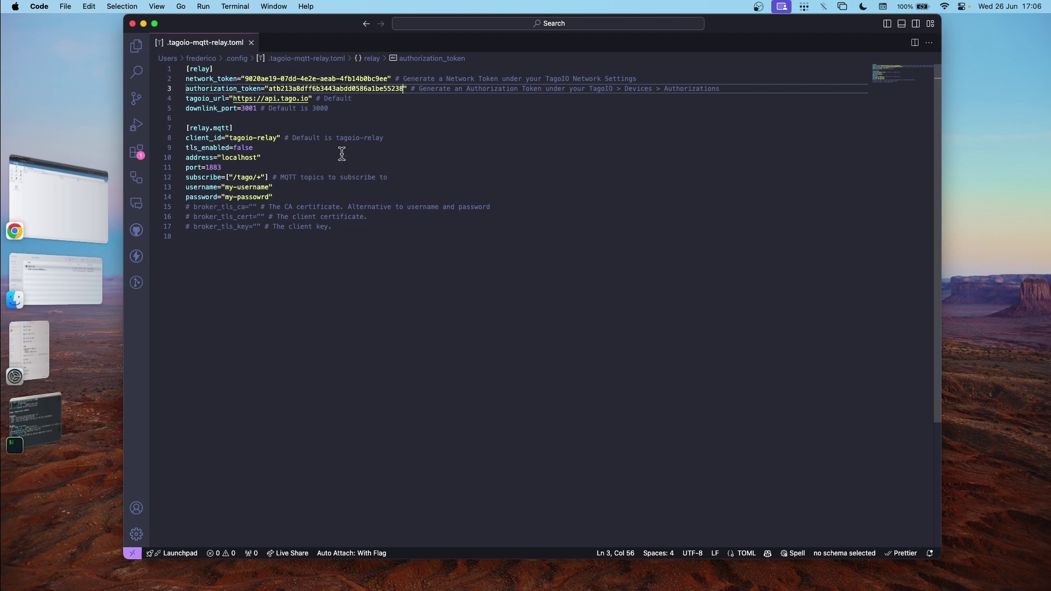
# Change tls_enabled from false to true in the config.
pyautogui.doubleClick(249, 149)
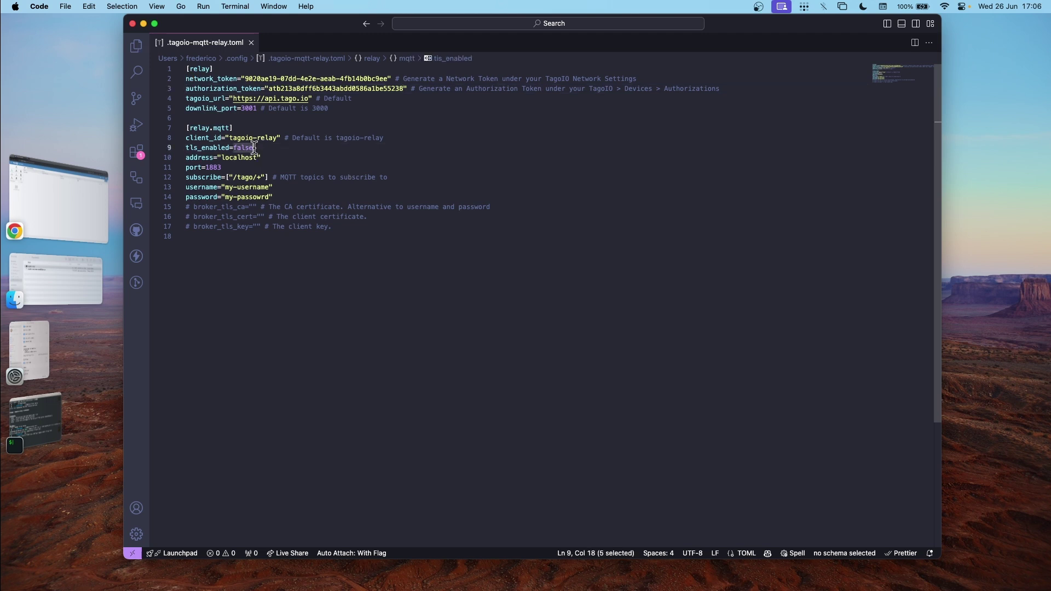
pyautogui.write('true')
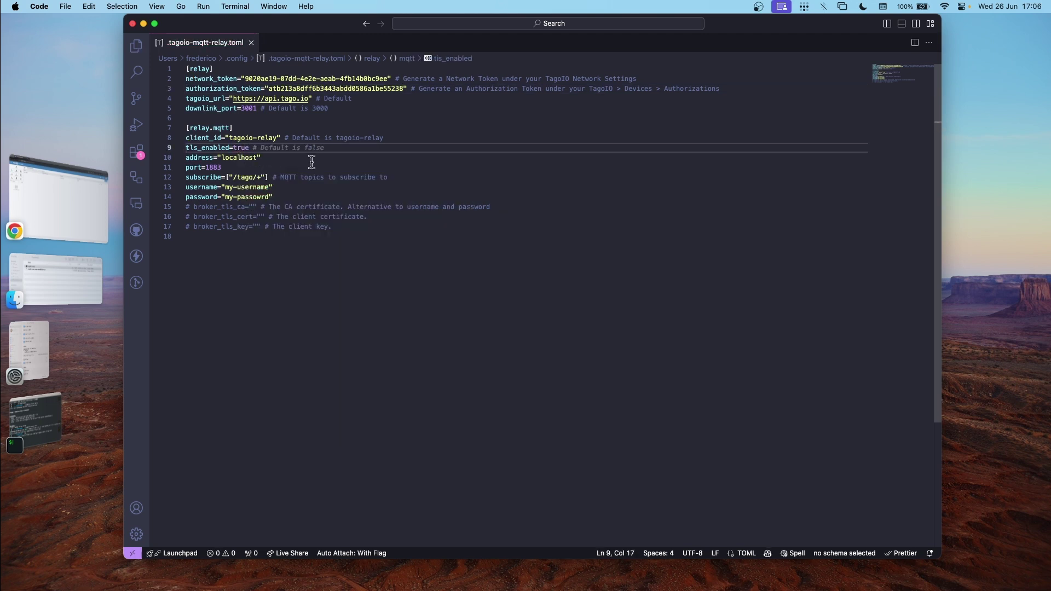
pyautogui.click(59, 192)
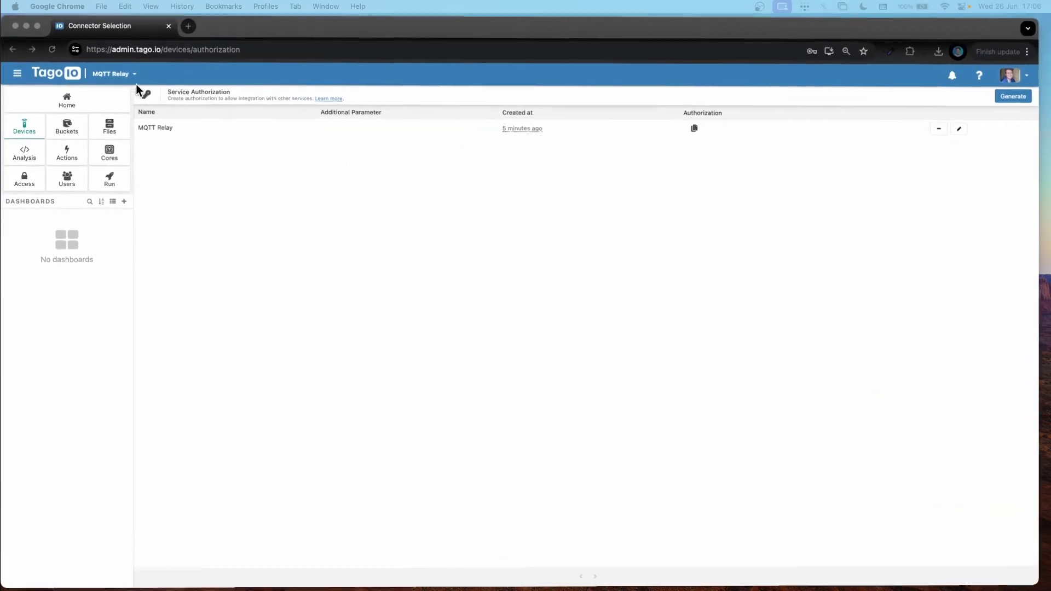
pyautogui.click(190, 25)
# Search the web for emqx, open the TagoIO-Tutorial serverless deployment and copy its address.
pyautogui.write('emqx')
pyautogui.press('Return')
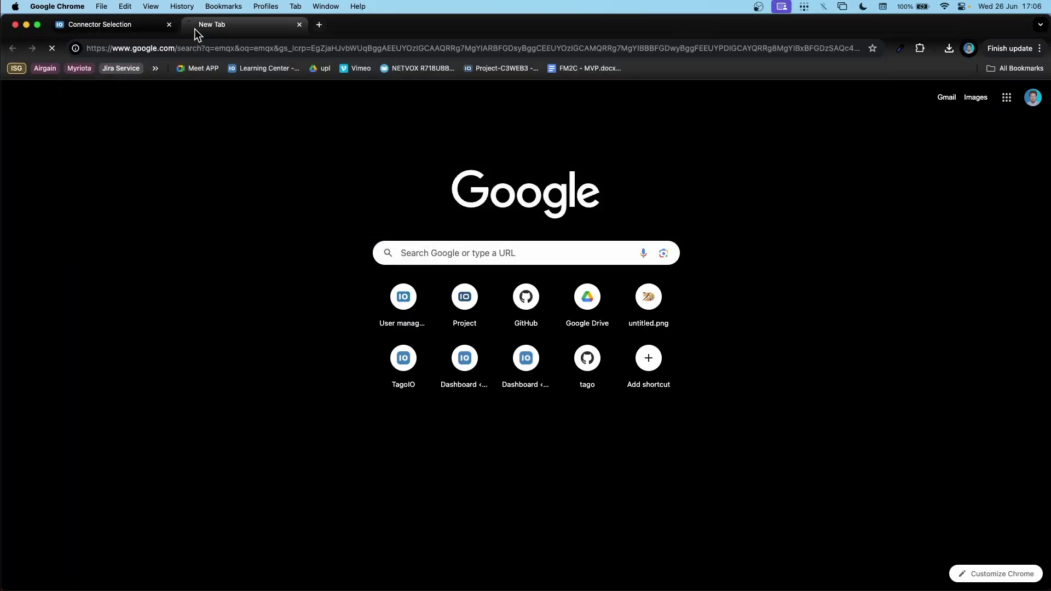
pyautogui.click(193, 182)
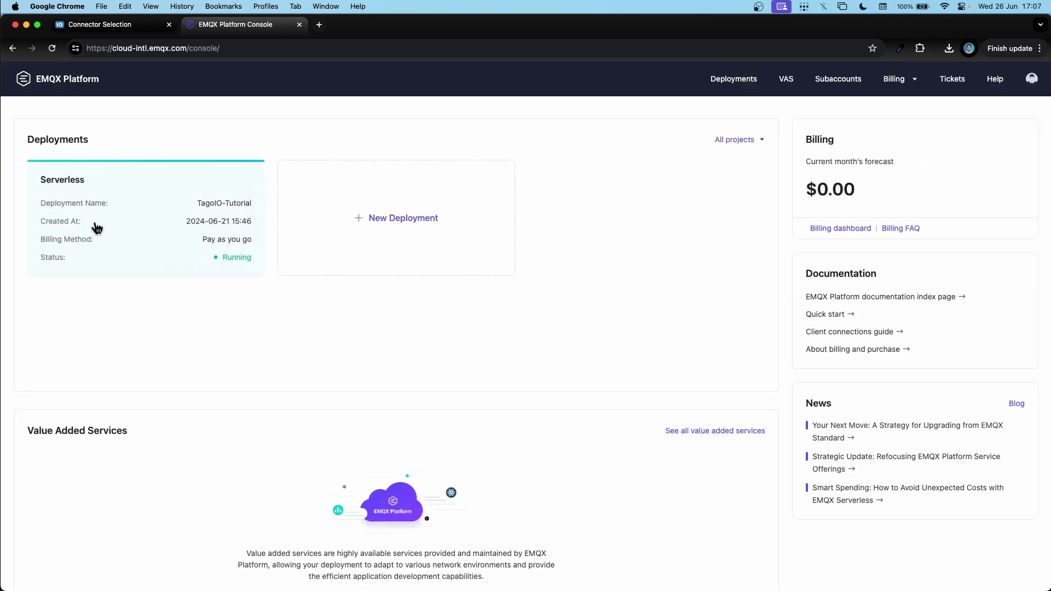
pyautogui.click(121, 243)
pyautogui.click(336, 406)
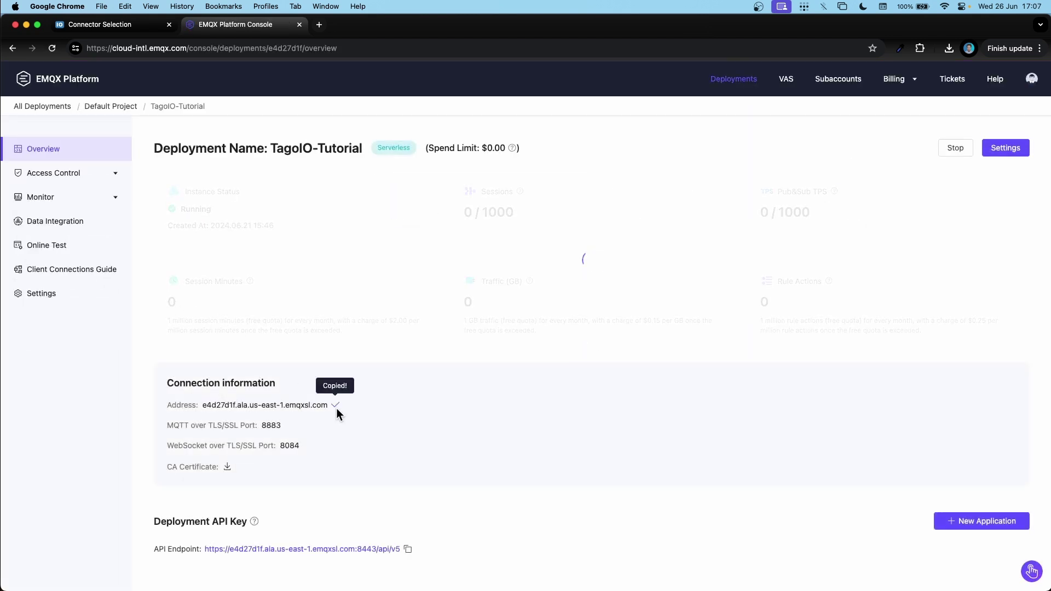
pyautogui.press('super+Tab')
# Paste the EMQX broker address, set port 8883 and subscribe topic /device/#.
pyautogui.press('super+v')
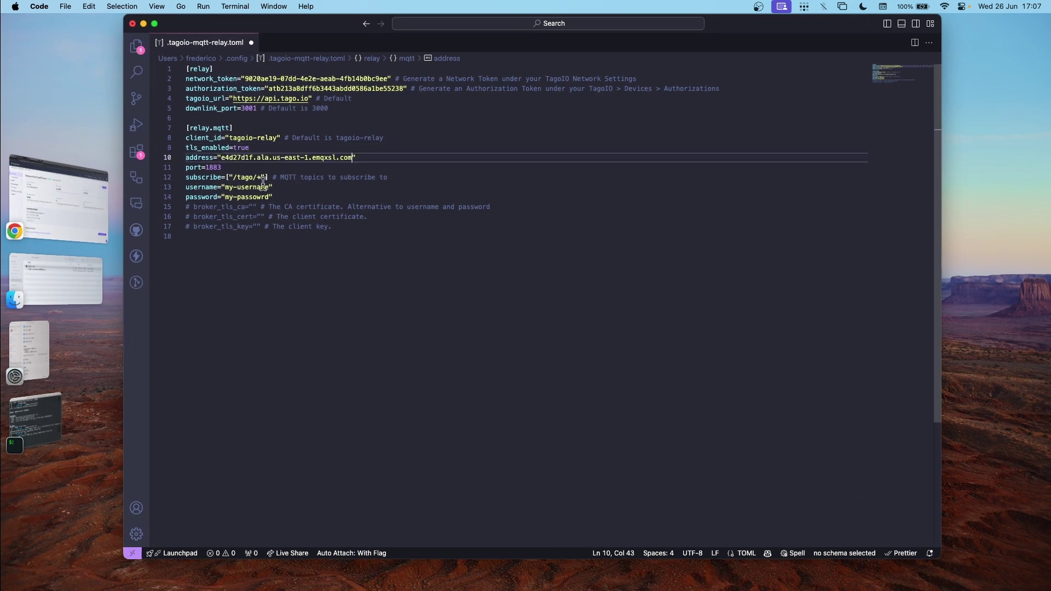
pyautogui.click(206, 167)
pyautogui.press('Delete')
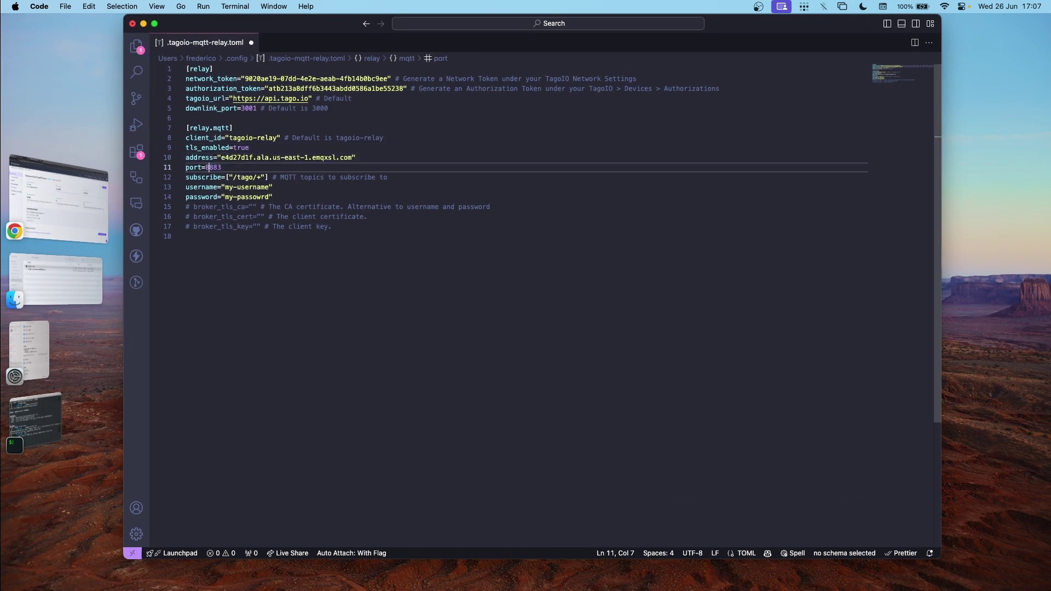
pyautogui.click(246, 177)
pyautogui.doubleClick(246, 176)
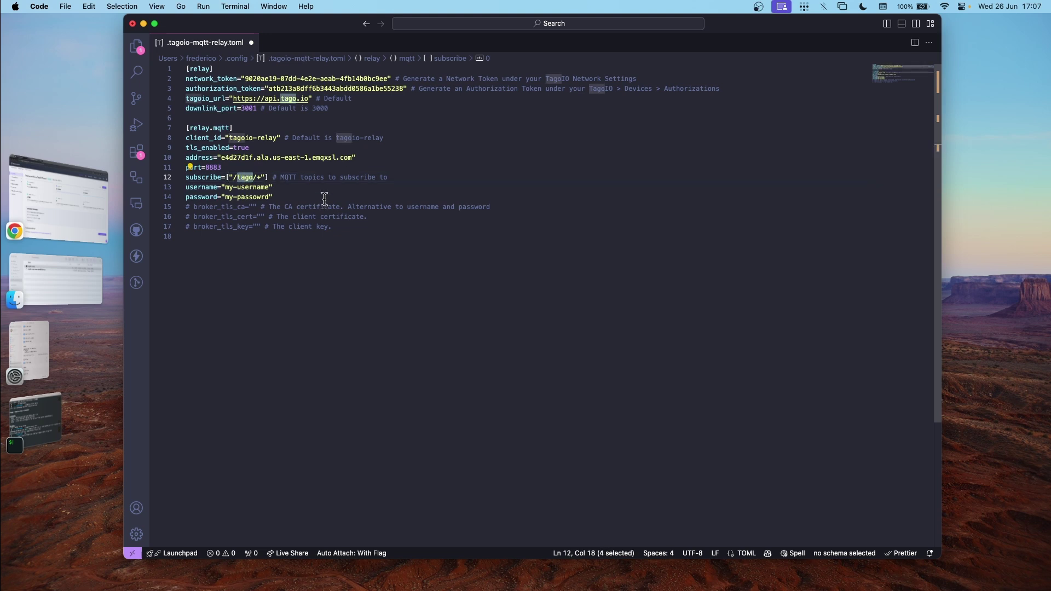
pyautogui.write('device')
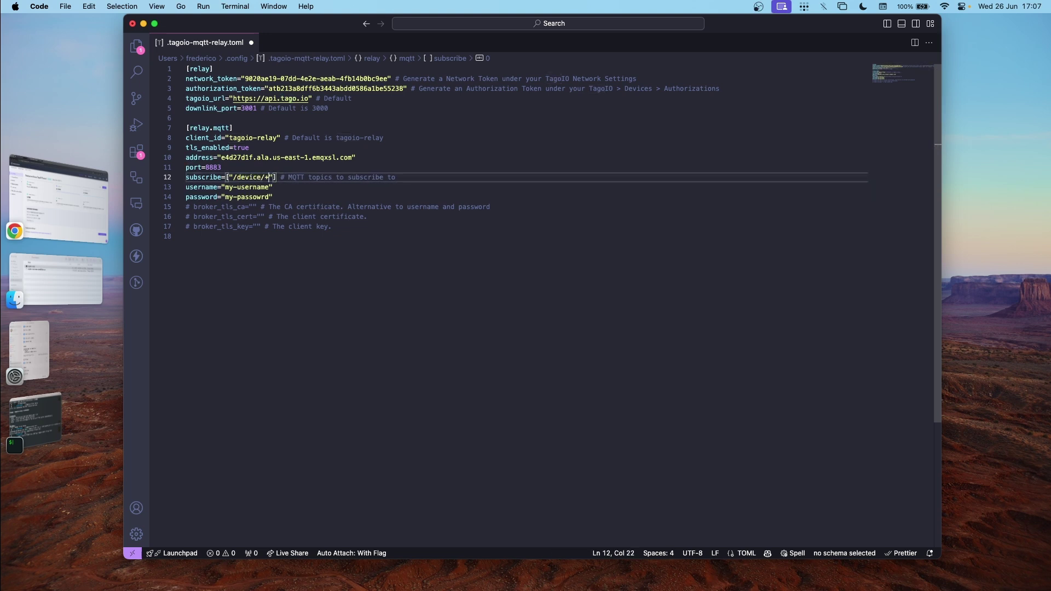
pyautogui.press('BackSpace')
pyautogui.write('#')
# Set the MQTT username to tagoio and enter the matching password.
pyautogui.moveTo(270, 187); pyautogui.dragTo(226, 189)
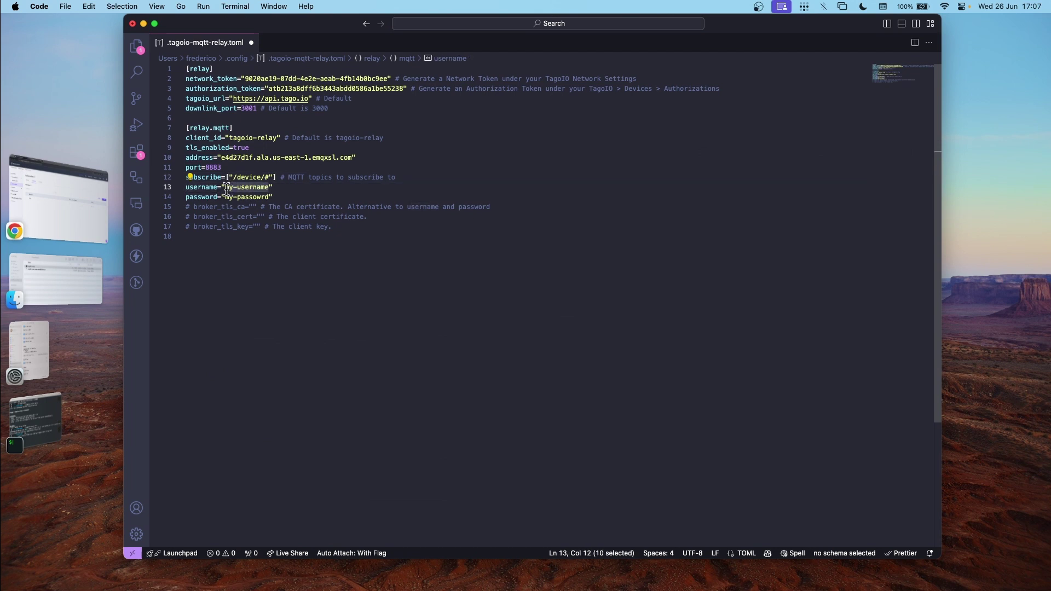
pyautogui.write('tagoio')
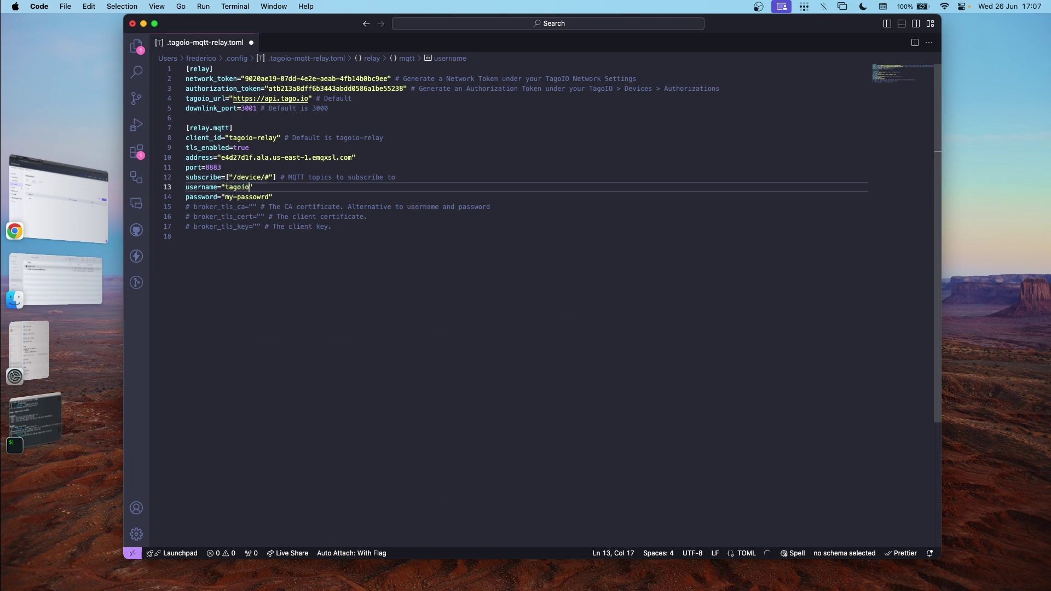
pyautogui.moveTo(270, 197); pyautogui.dragTo(227, 198)
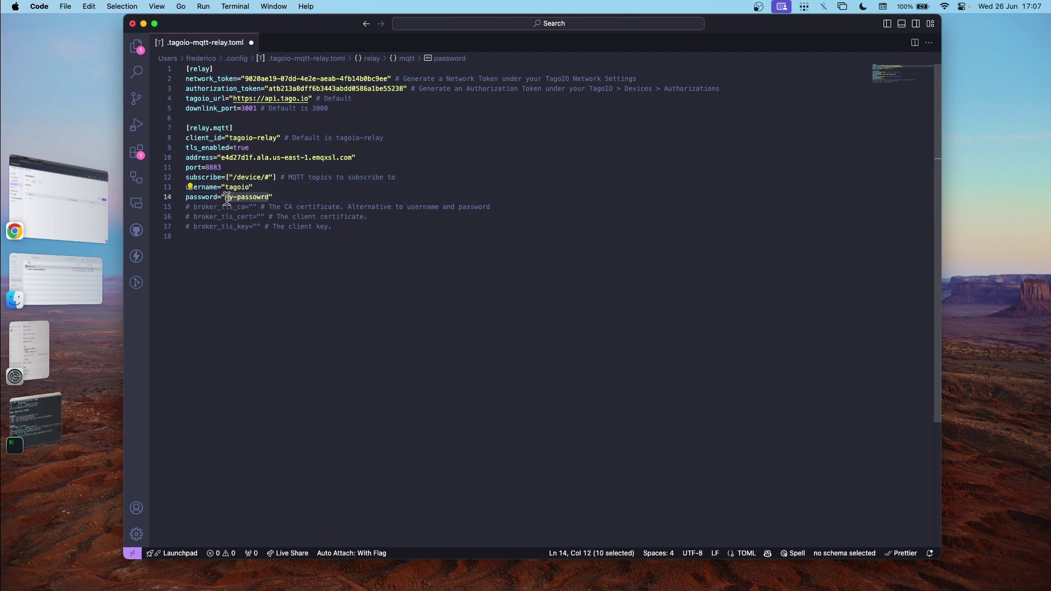
pyautogui.write('rela')
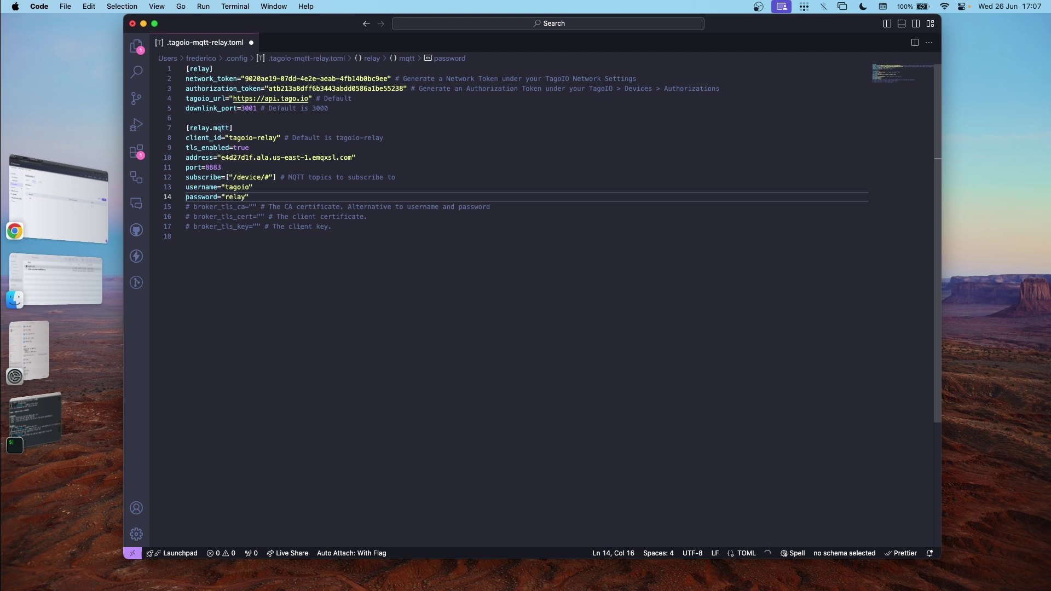
pyautogui.click(435, 275)
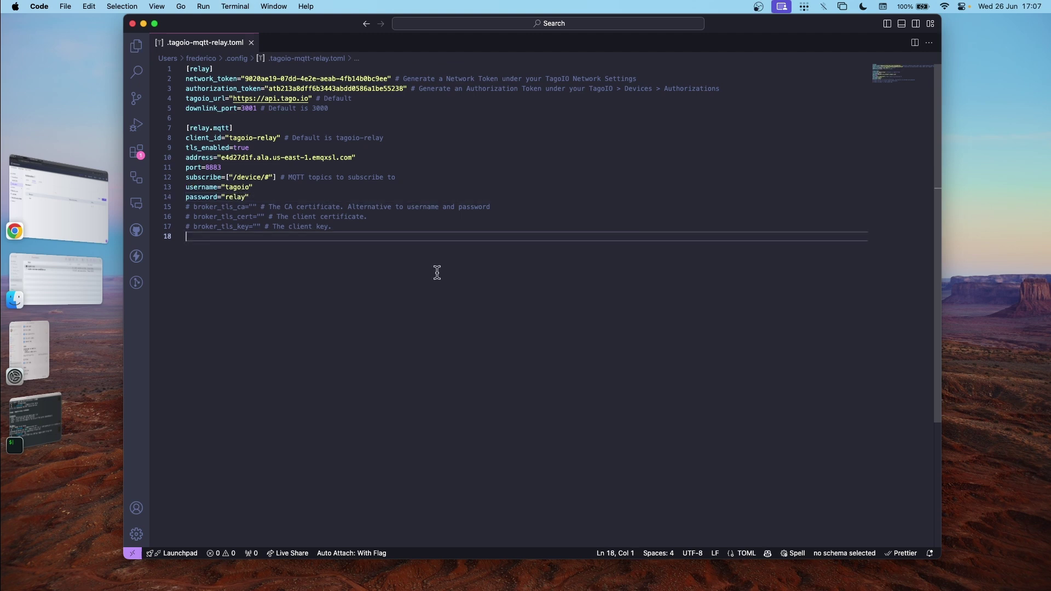
pyautogui.write('i')
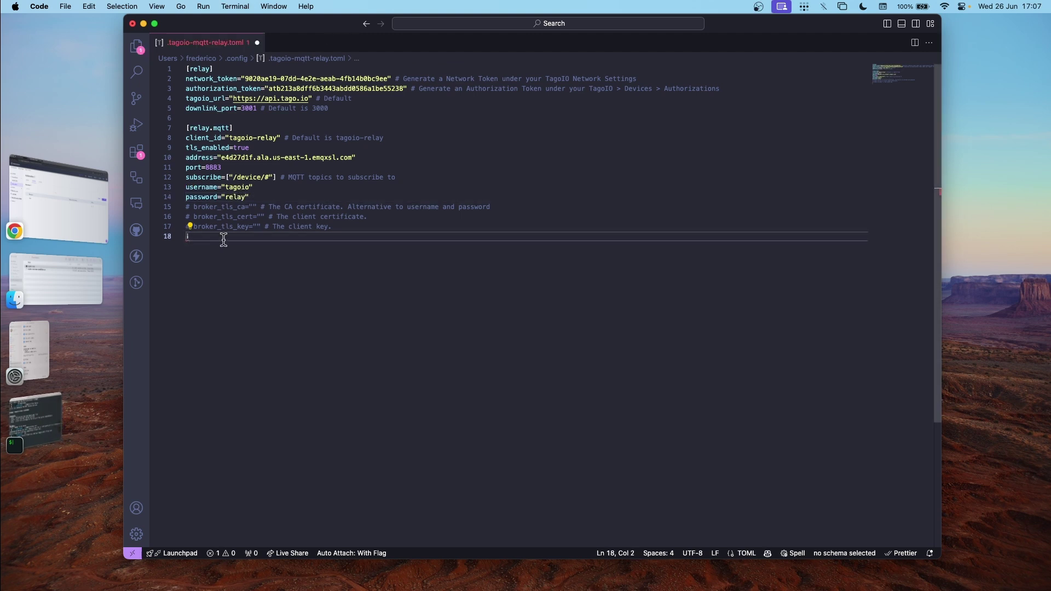
pyautogui.press('cmd+z')
pyautogui.click(63, 408)
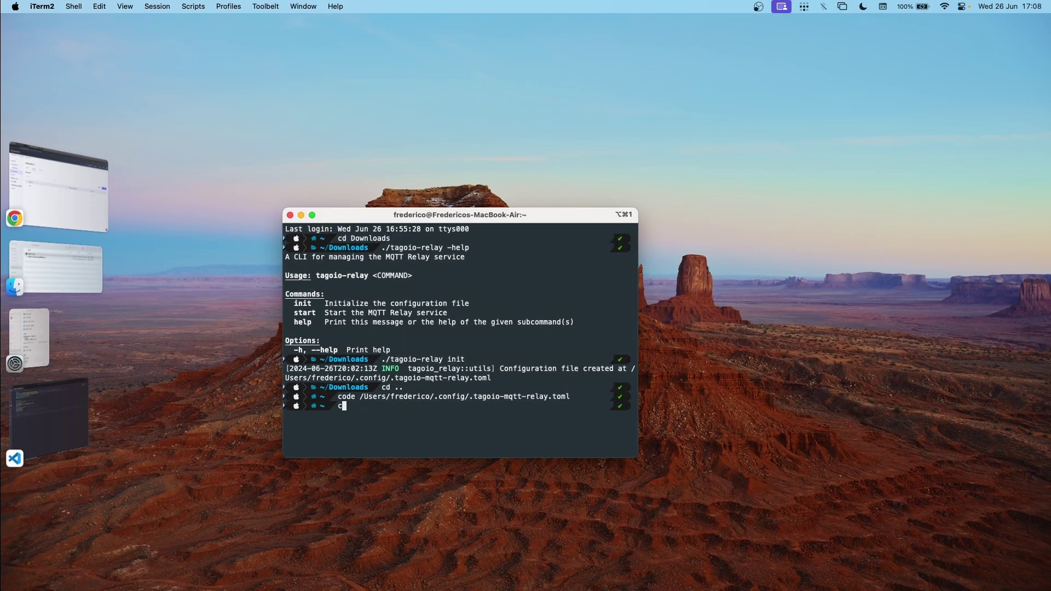
# Run ./tagoio-relay start from Downloads and enlarge the terminal to read its connection log.
pyautogui.write('cd do')
pyautogui.press('Tab')
pyautogui.press('Return')
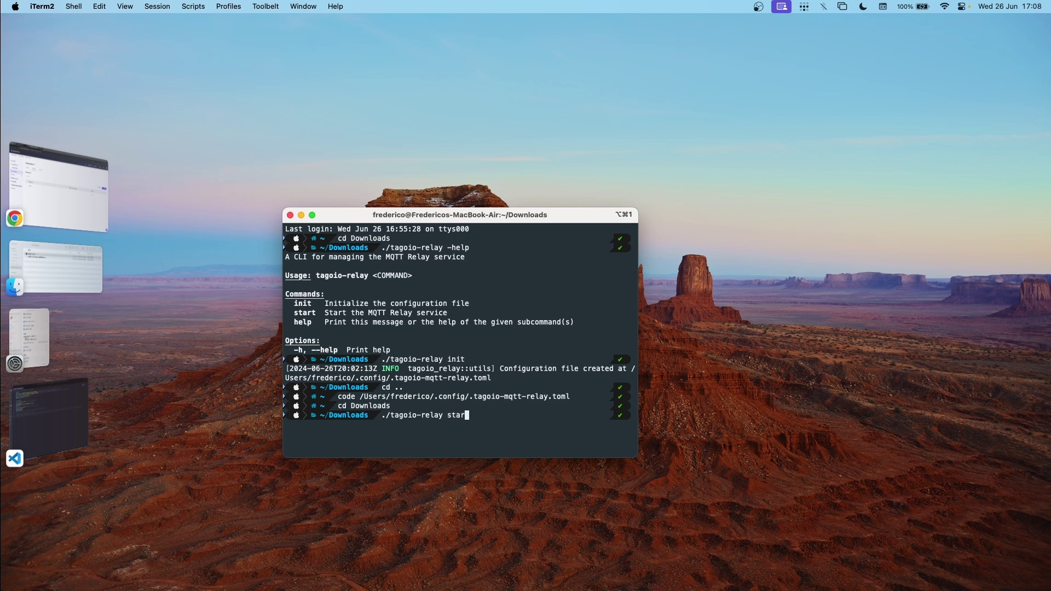
pyautogui.press('Return')
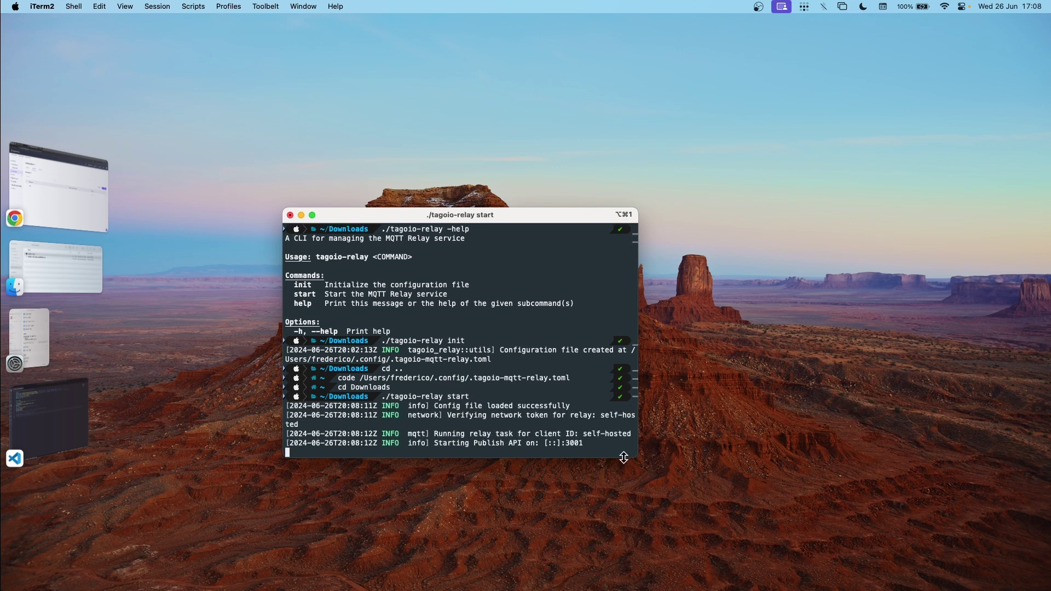
pyautogui.moveTo(634, 454); pyautogui.dragTo(895, 514)
pyautogui.moveTo(556, 214); pyautogui.dragTo(505, 128)
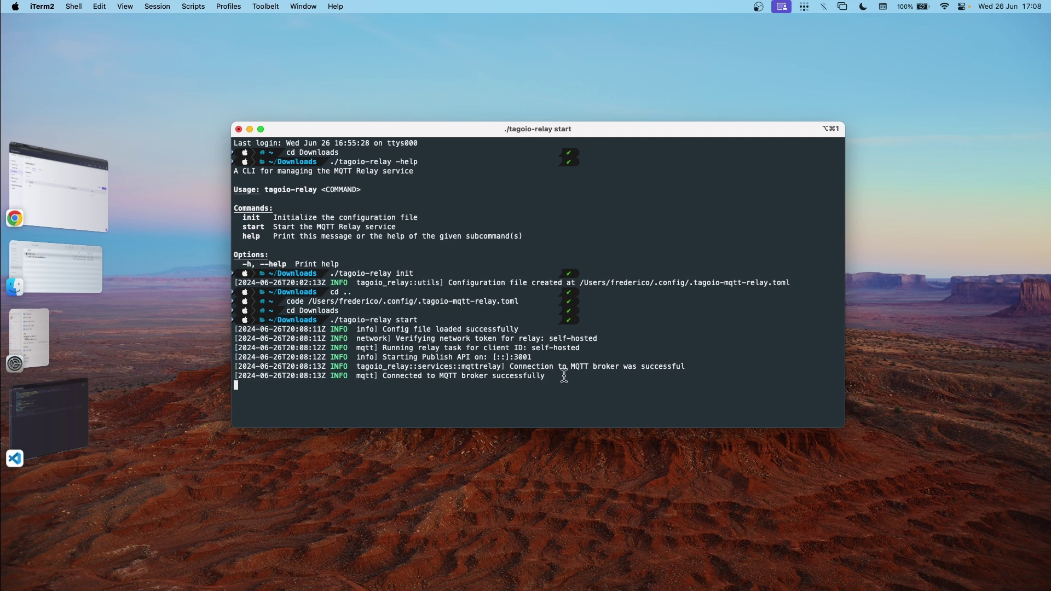
# Start a new MQTT Relay device in TagoIO and name it Example.
pyautogui.click(69, 176)
pyautogui.click(87, 24)
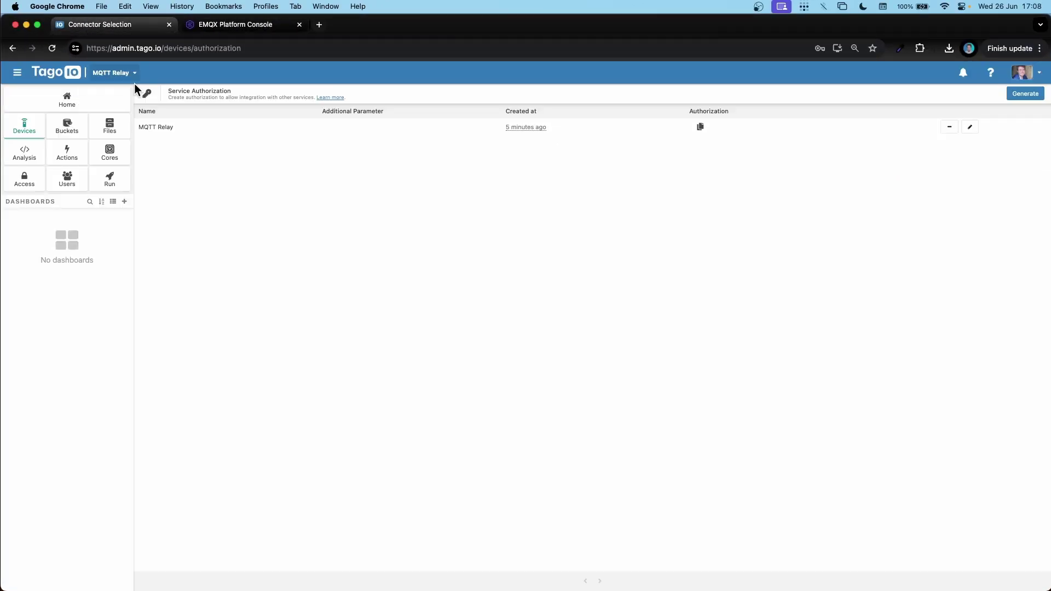
pyautogui.click(28, 126)
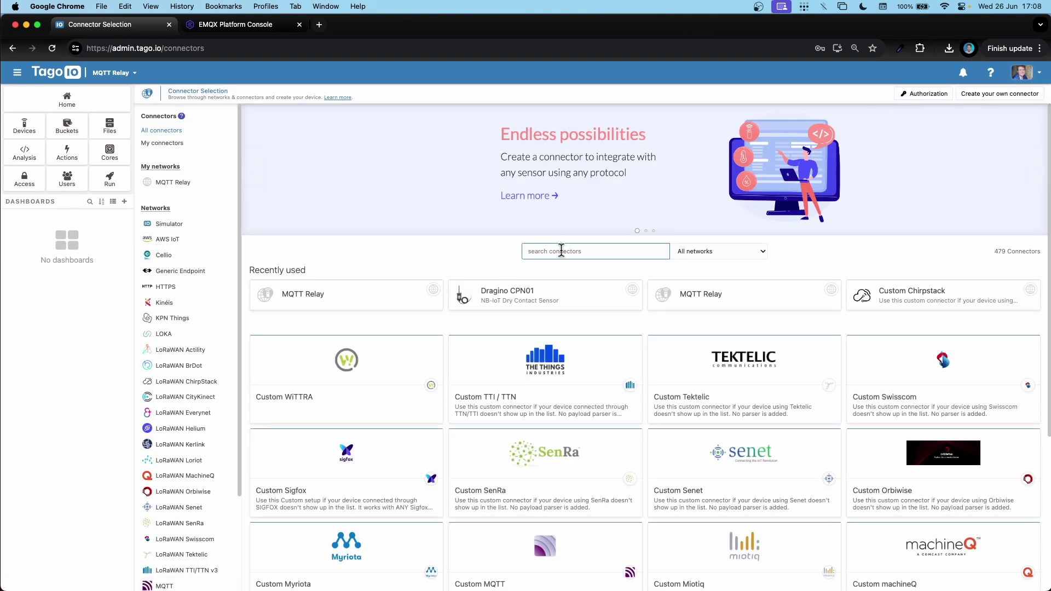
pyautogui.write('mqtt')
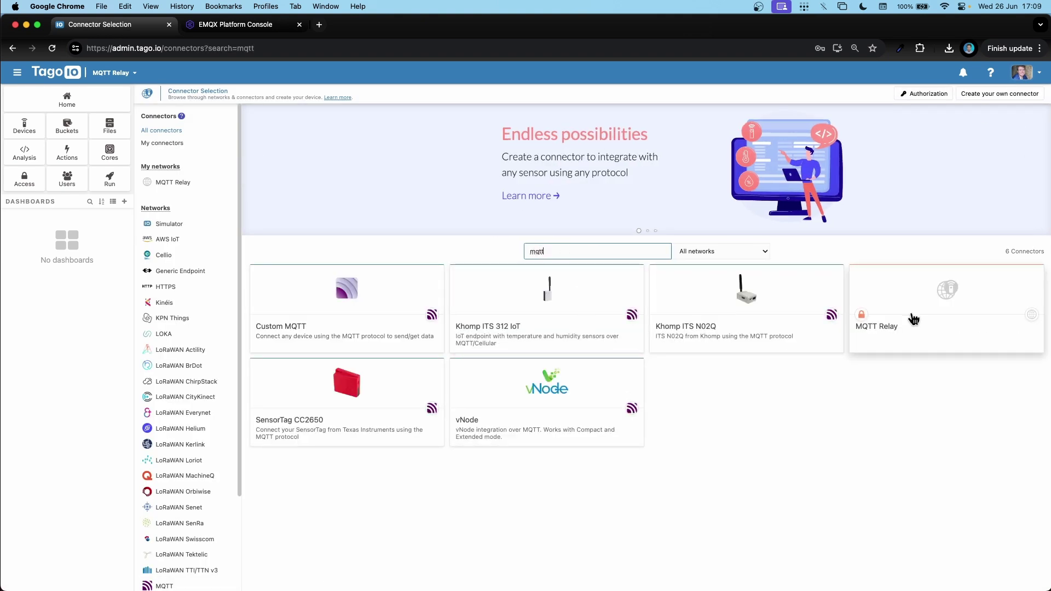
pyautogui.click(907, 306)
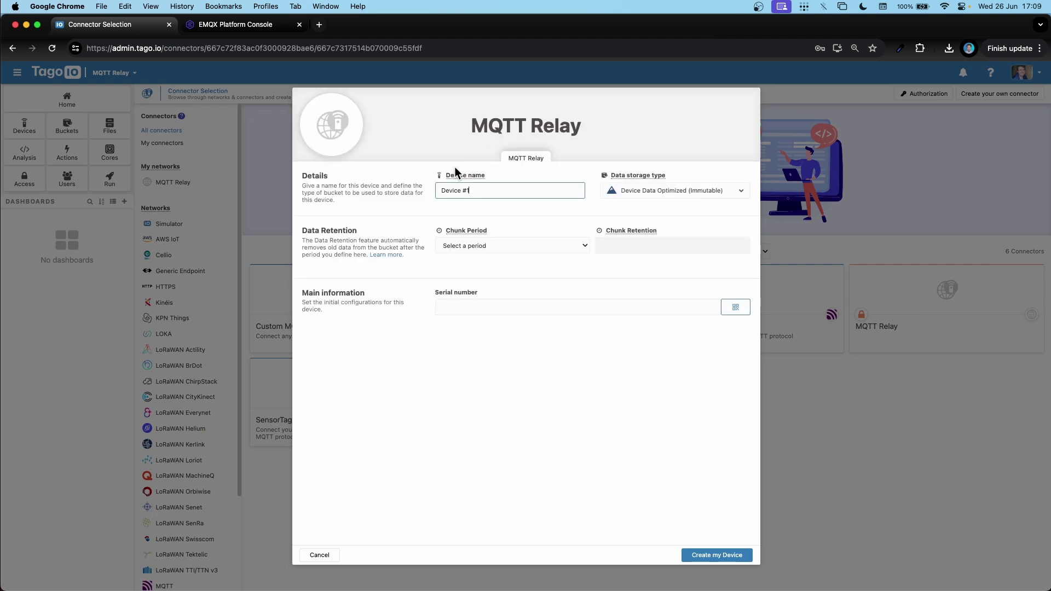
pyautogui.tripleClick(488, 191)
pyautogui.write('Example')
# Choose Managed Data Optimized (Mutable) storage, enter serial 123123123 and create the device.
pyautogui.click(691, 191)
pyautogui.click(663, 251)
pyautogui.click(512, 247)
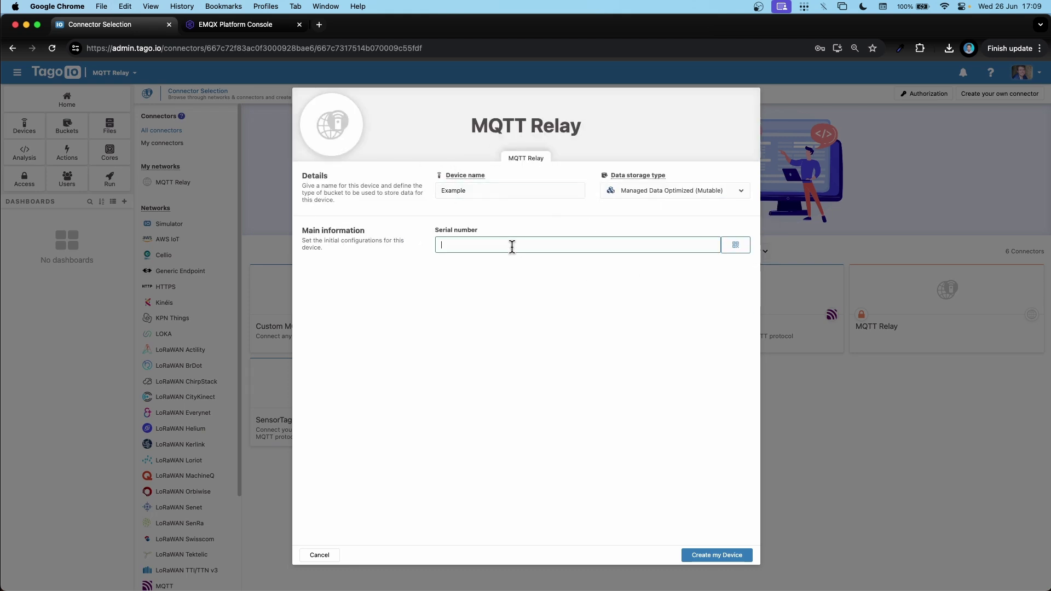
pyautogui.write('12')
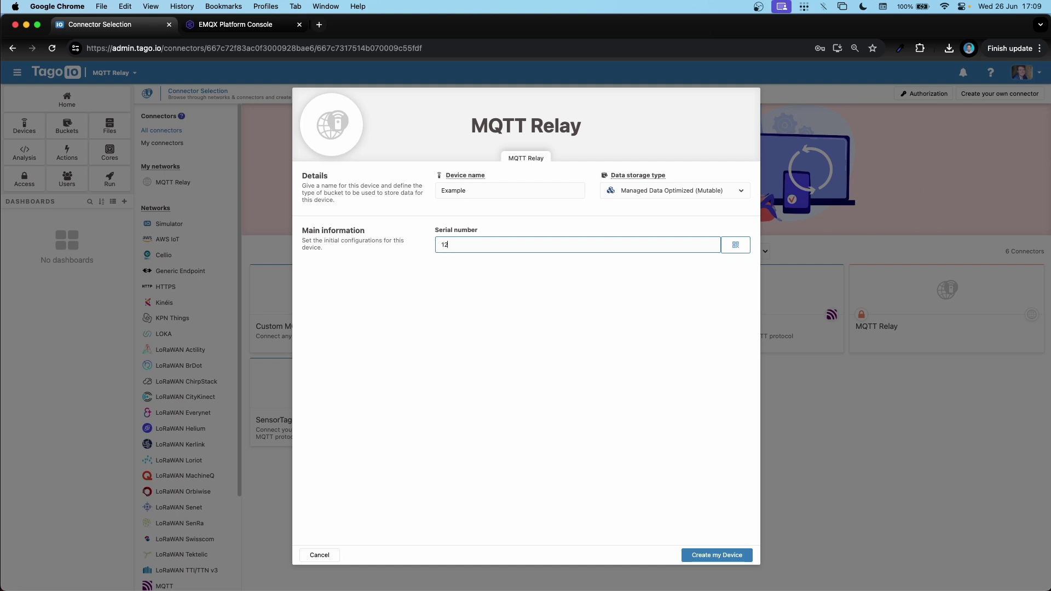
pyautogui.write('3123123')
pyautogui.click(688, 555)
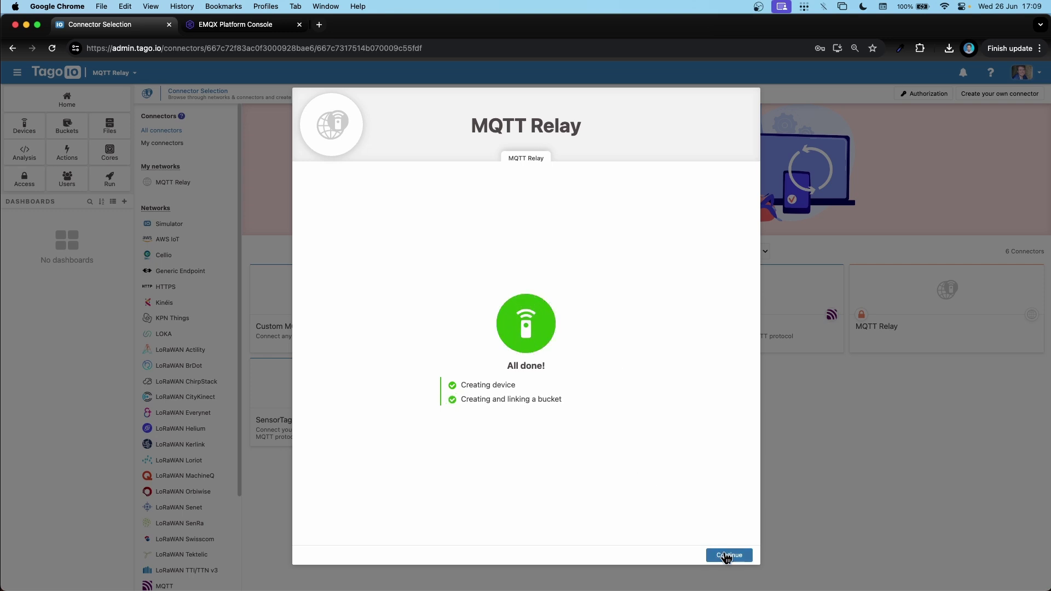
pyautogui.click(725, 555)
pyautogui.click(732, 554)
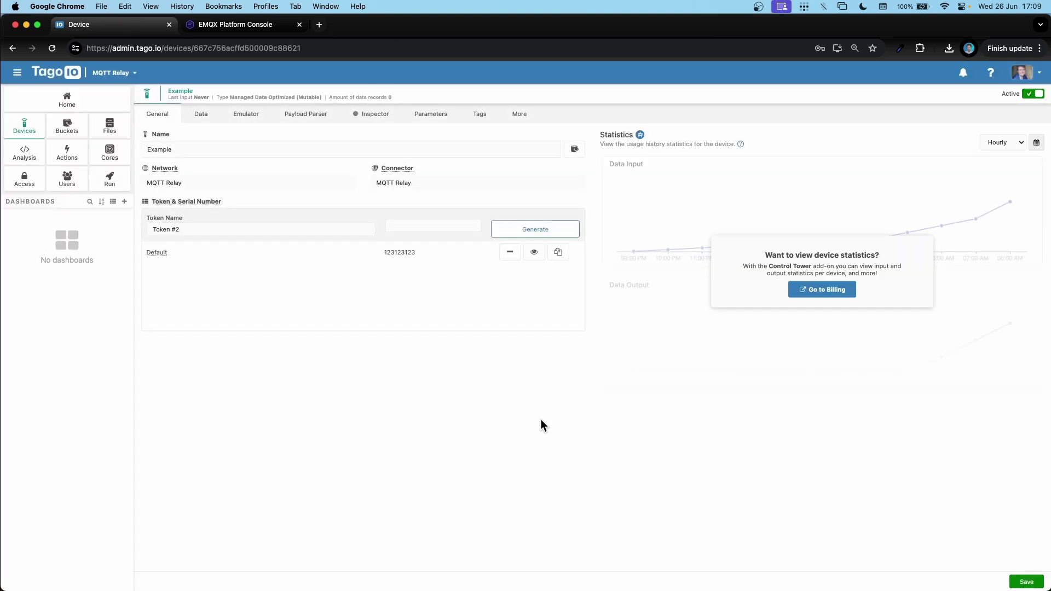
# Connect the EMQX Online Test client with username tagoio and its password.
pyautogui.click(240, 25)
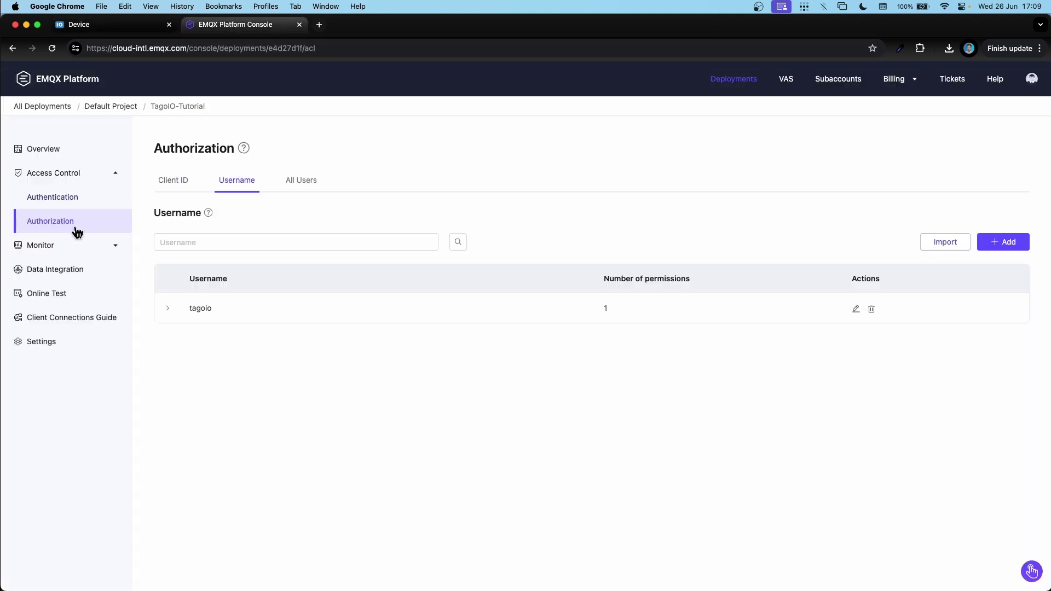
pyautogui.click(43, 294)
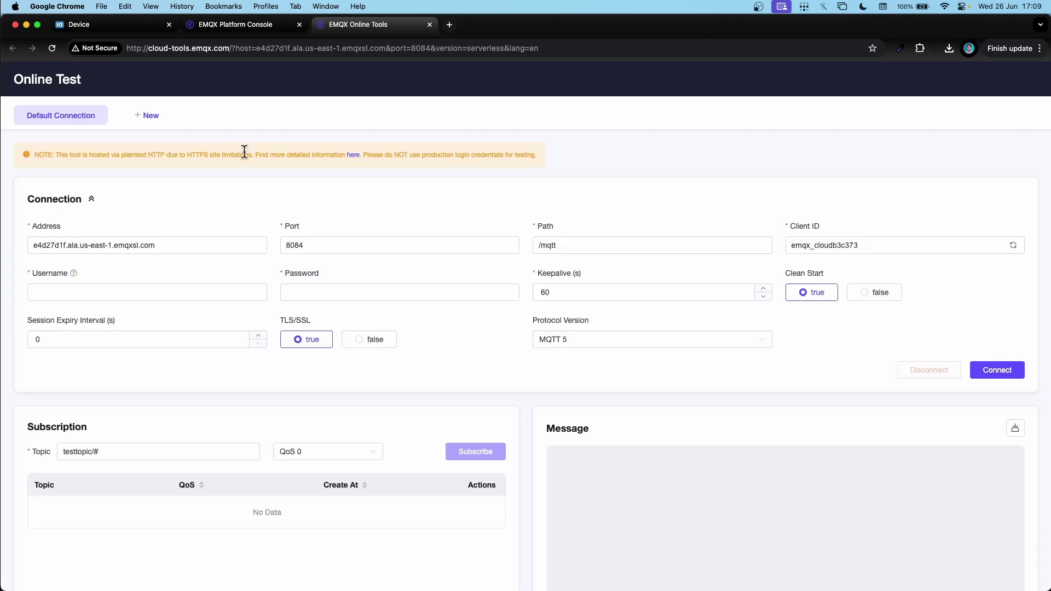
pyautogui.click(150, 291)
pyautogui.write('tago')
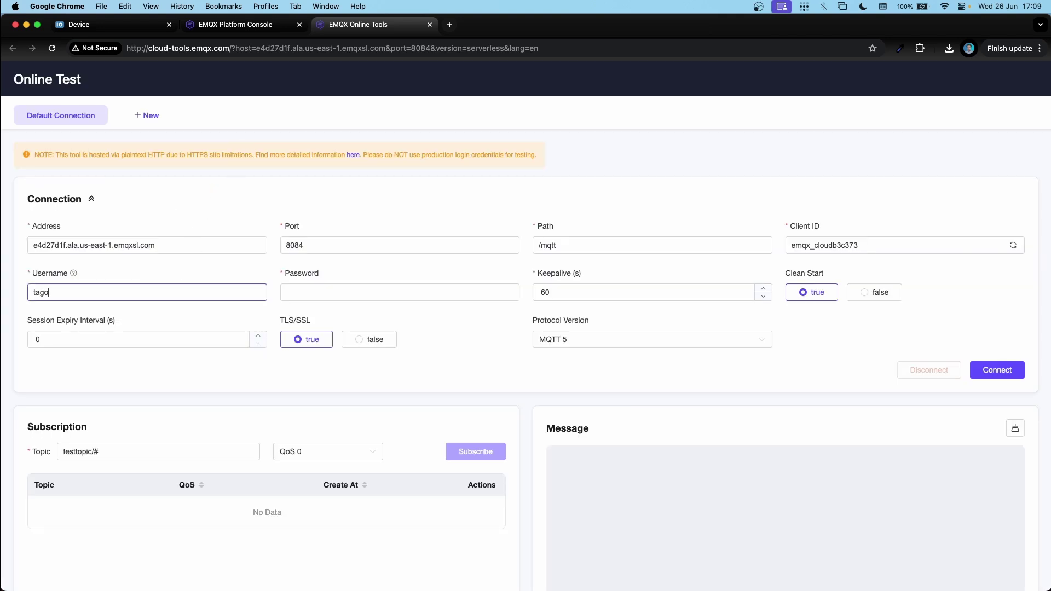
pyautogui.write('io')
pyautogui.press('Tab')
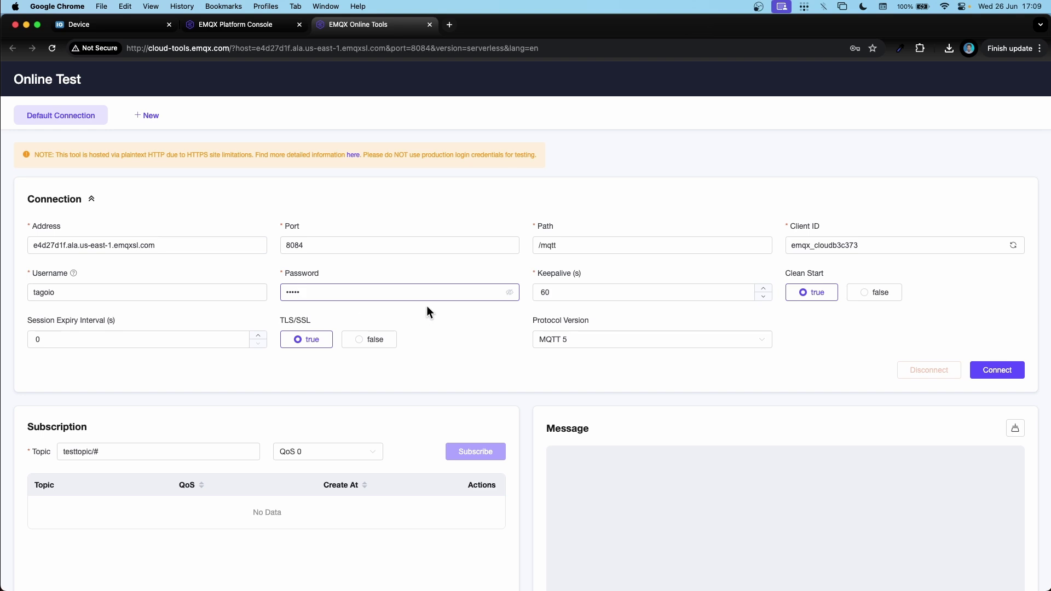
pyautogui.click(992, 370)
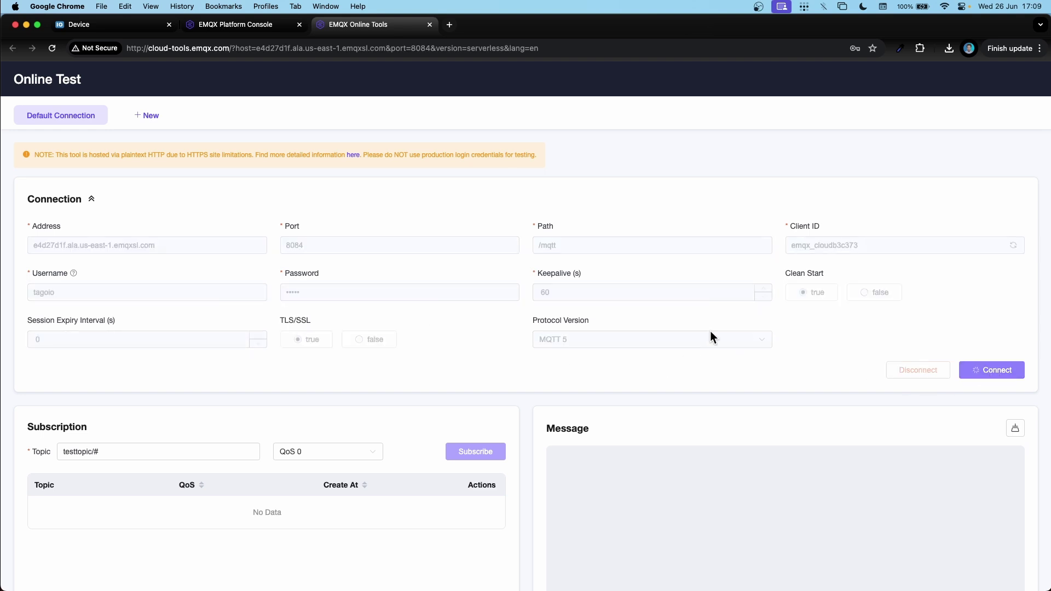
# Publish the hello message to /device/123123123 and confirm the relay log shows it received.
pyautogui.scroll(-1, 689, 348)
pyautogui.scroll(-5, 690, 351)
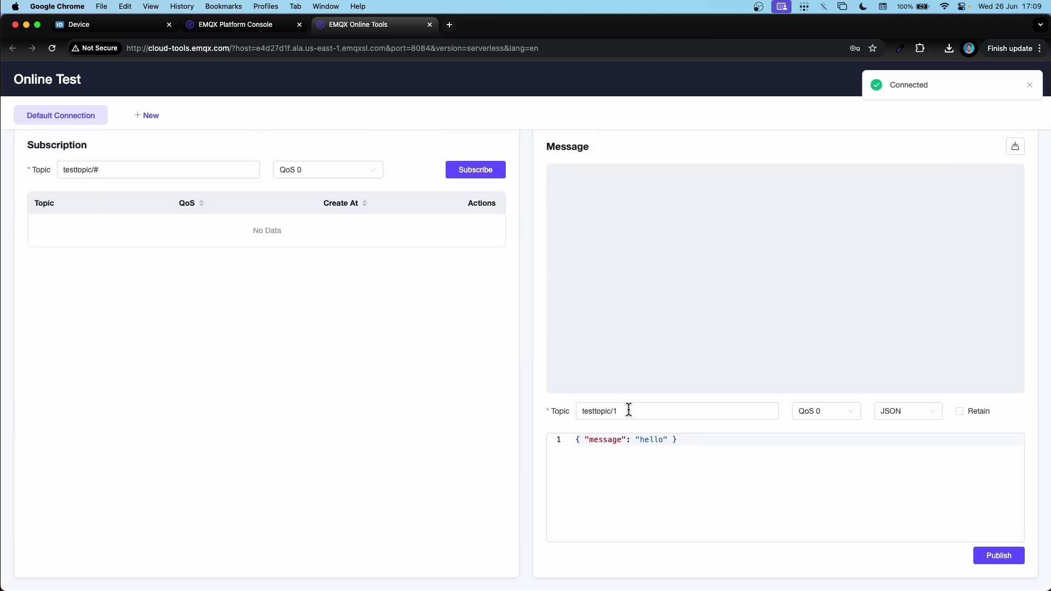
pyautogui.moveTo(626, 411); pyautogui.dragTo(527, 414)
pyautogui.write('/')
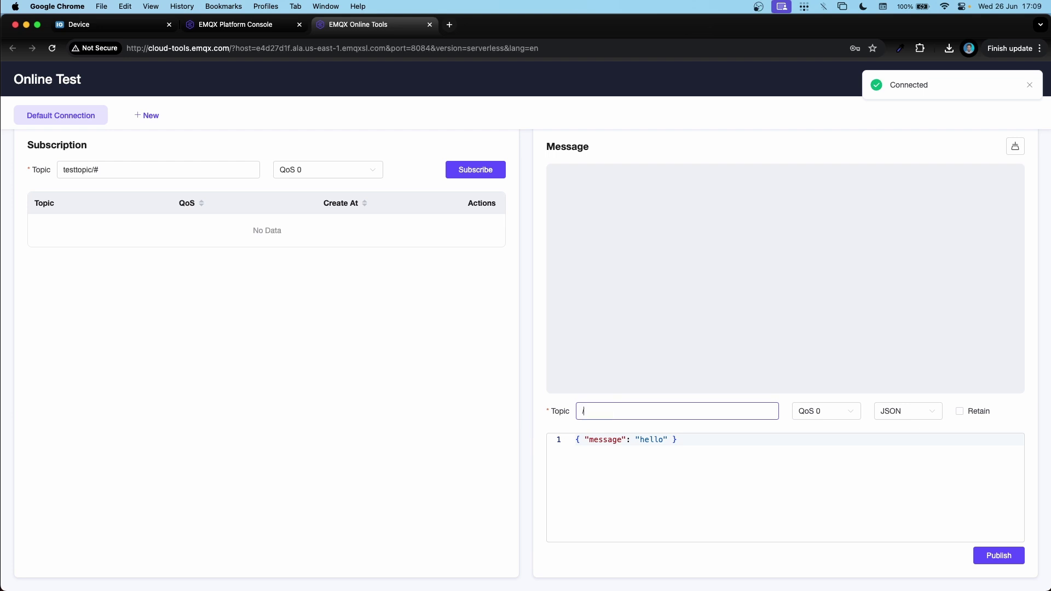
pyautogui.write('device/123123123')
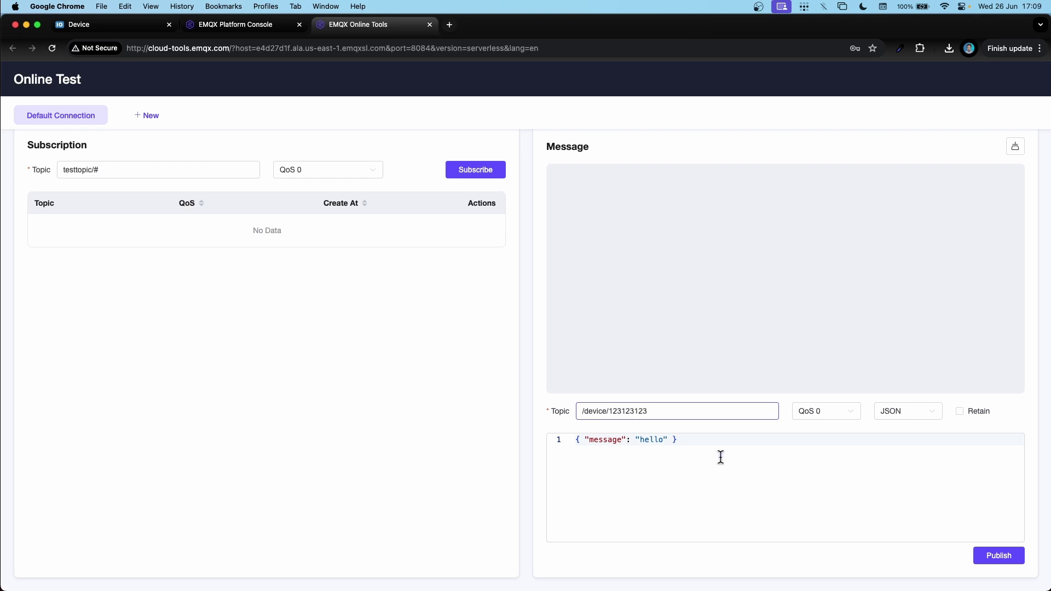
pyautogui.click(721, 458)
pyautogui.click(996, 563)
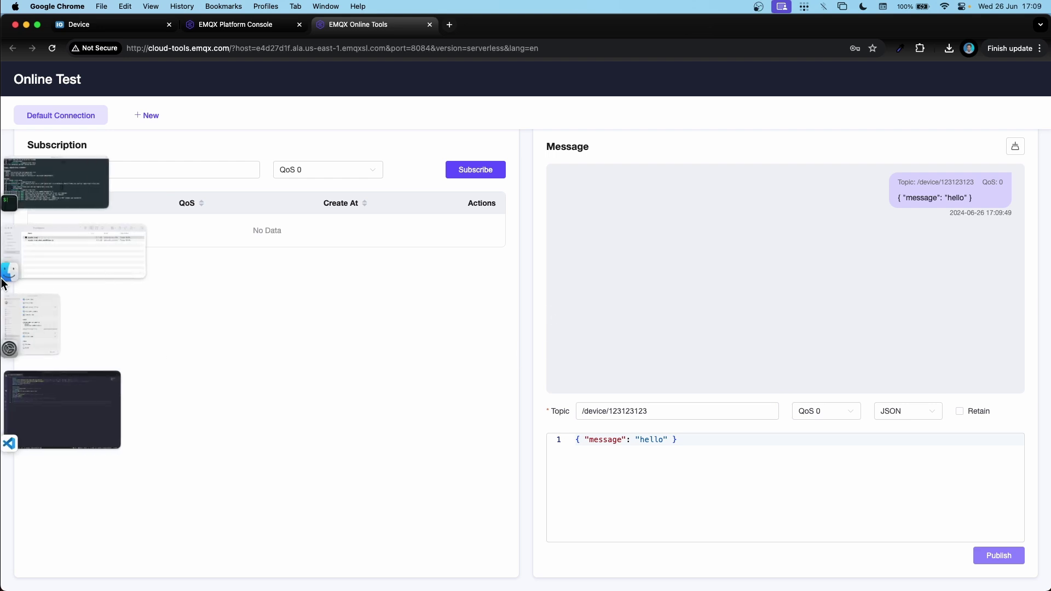
pyautogui.click(48, 195)
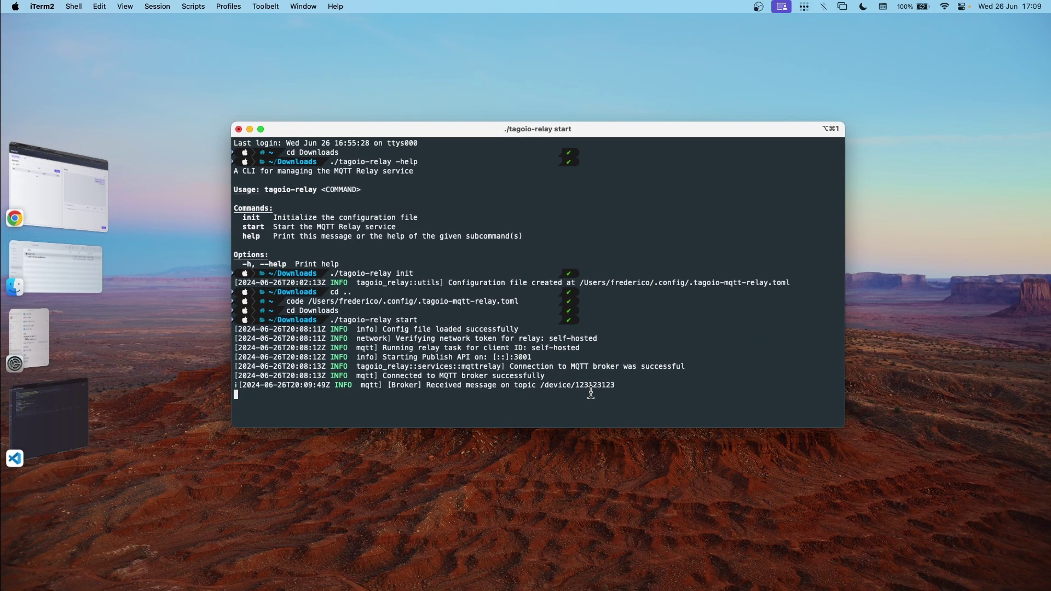
pyautogui.moveTo(616, 385); pyautogui.dragTo(235, 386)
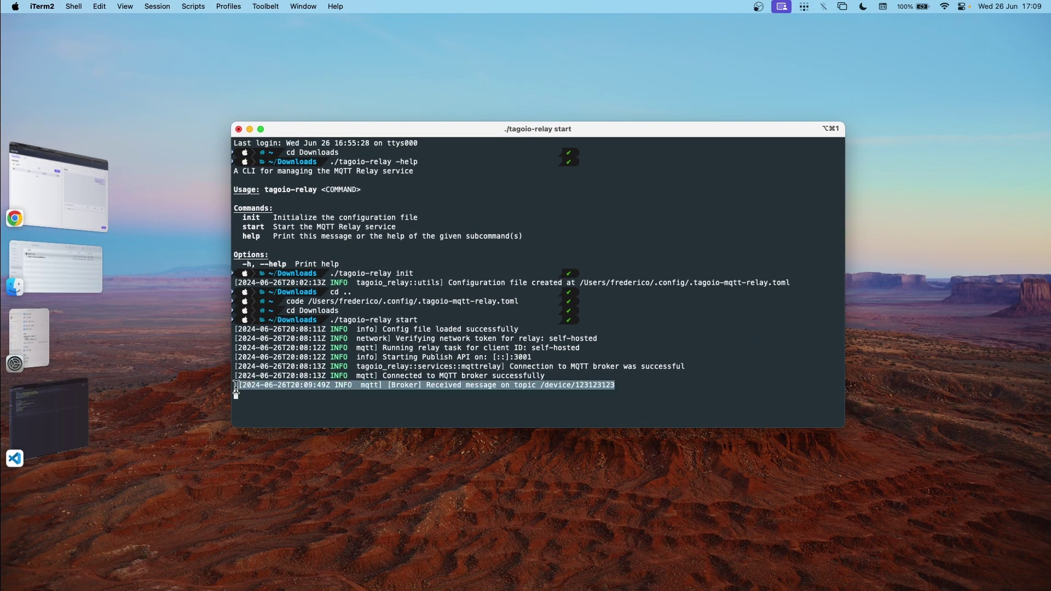
# Open the Example device's Data tab to see the payload variable holding {"message": "hello"}.
pyautogui.click(63, 200)
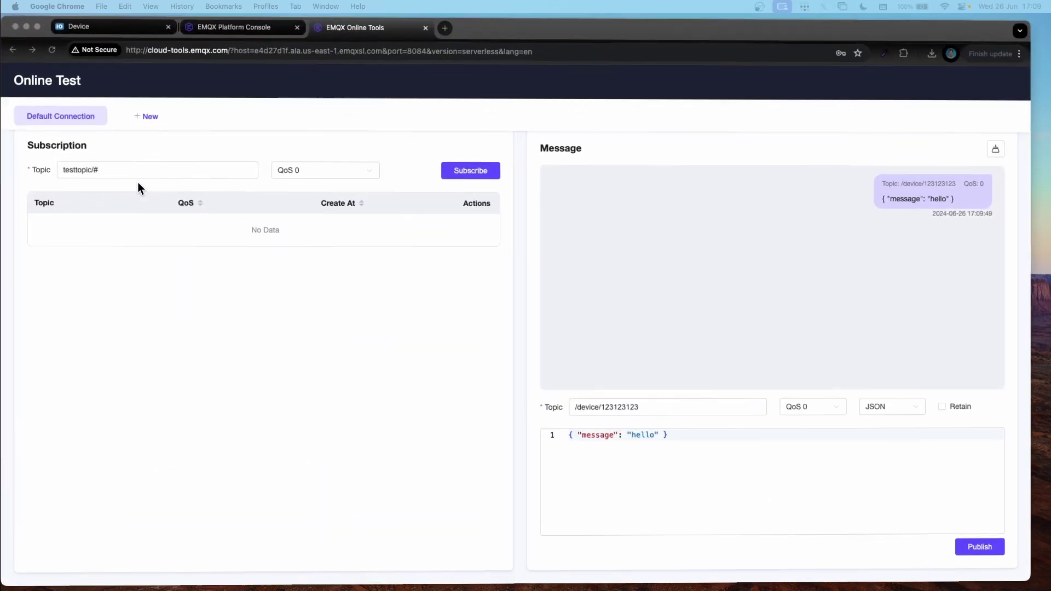
pyautogui.click(121, 25)
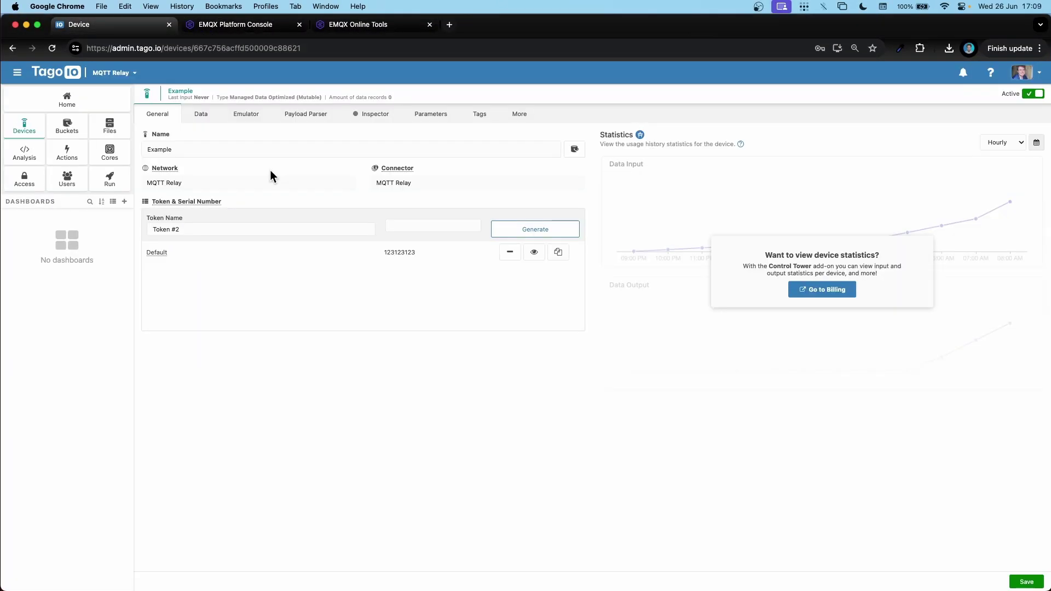
pyautogui.click(194, 114)
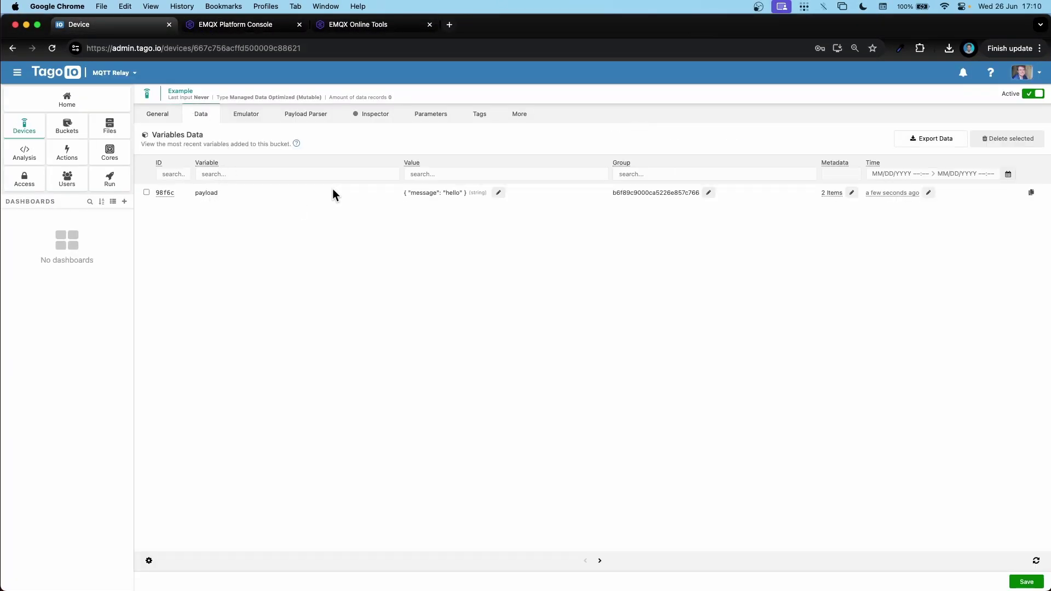